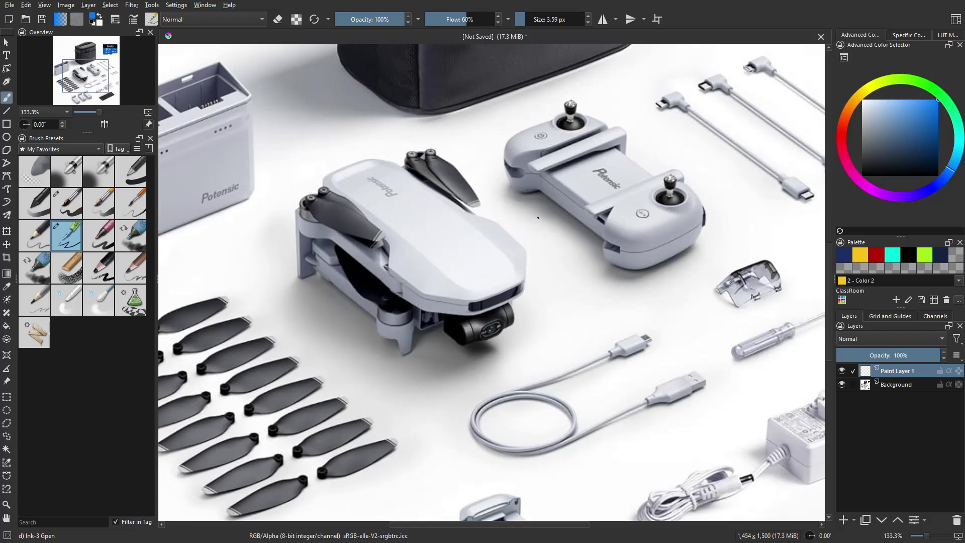
Step: Draw straight blue line segments along the drone's top panel edge, from beside the near propeller to the nose and across its front
{"action": "scroll", "coordinate": [475, 211], "scroll_direction": "up", "scroll_amount": 4, "text": "ctrl"}
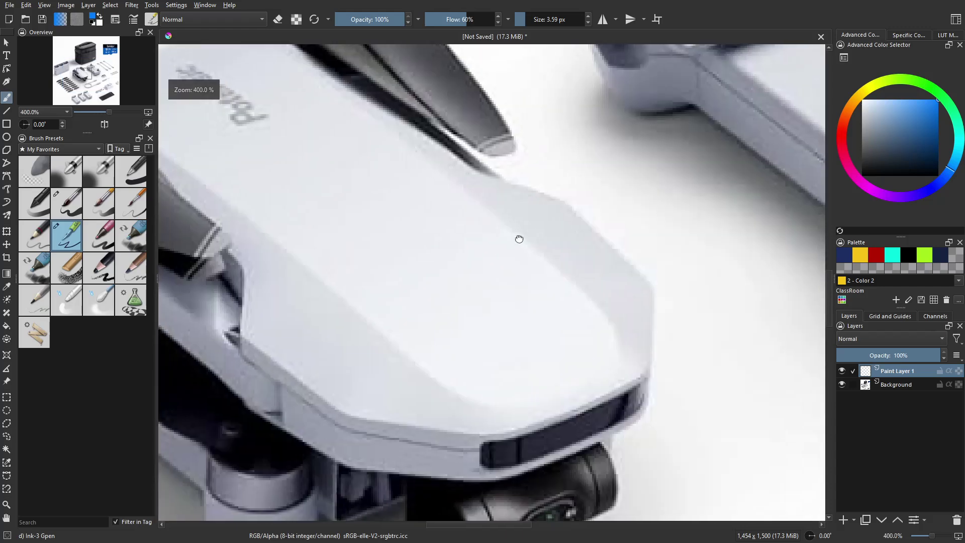
{"action": "middle_click_drag", "start_coordinate": [519, 239], "coordinate": [600, 187]}
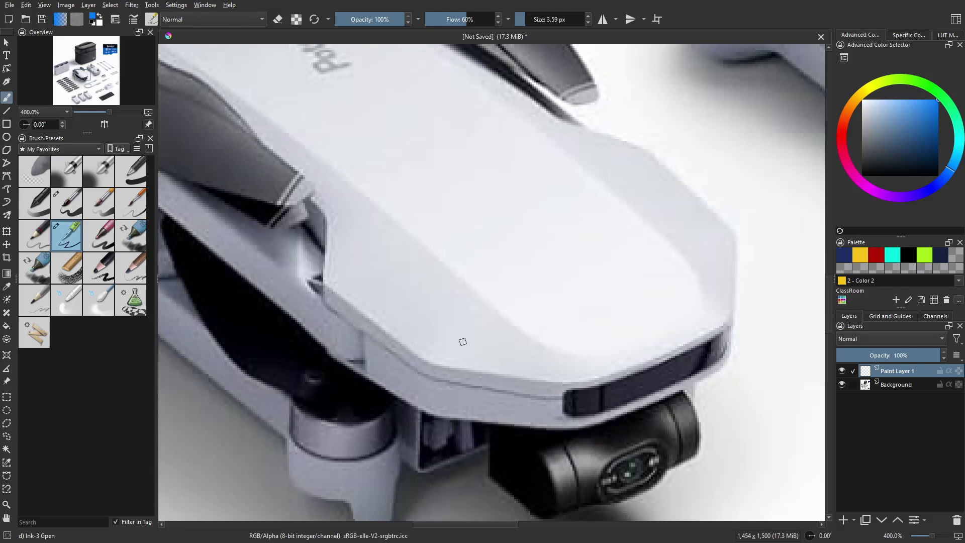
{"action": "scroll", "coordinate": [452, 324], "scroll_direction": "down", "scroll_amount": 3, "text": "ctrl"}
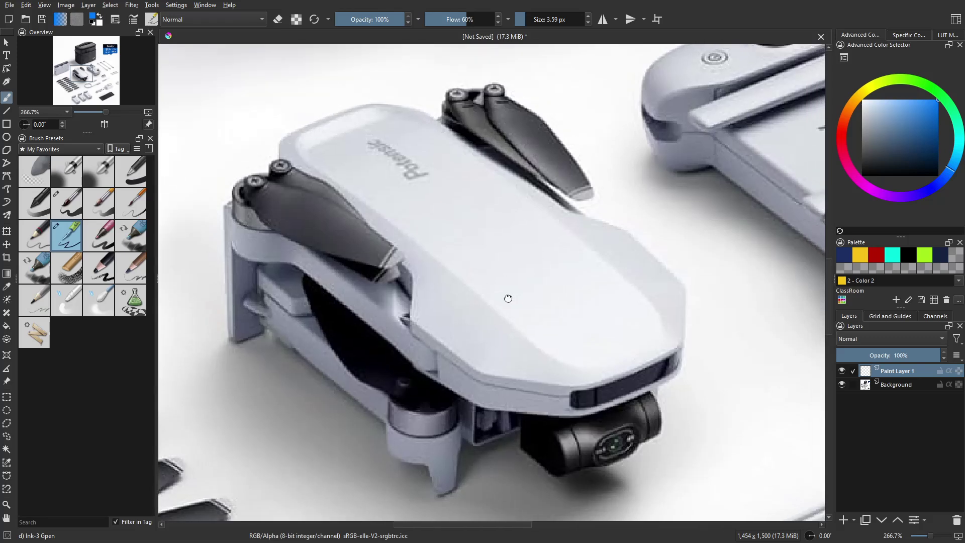
{"action": "middle_click_drag", "start_coordinate": [508, 298], "coordinate": [502, 294]}
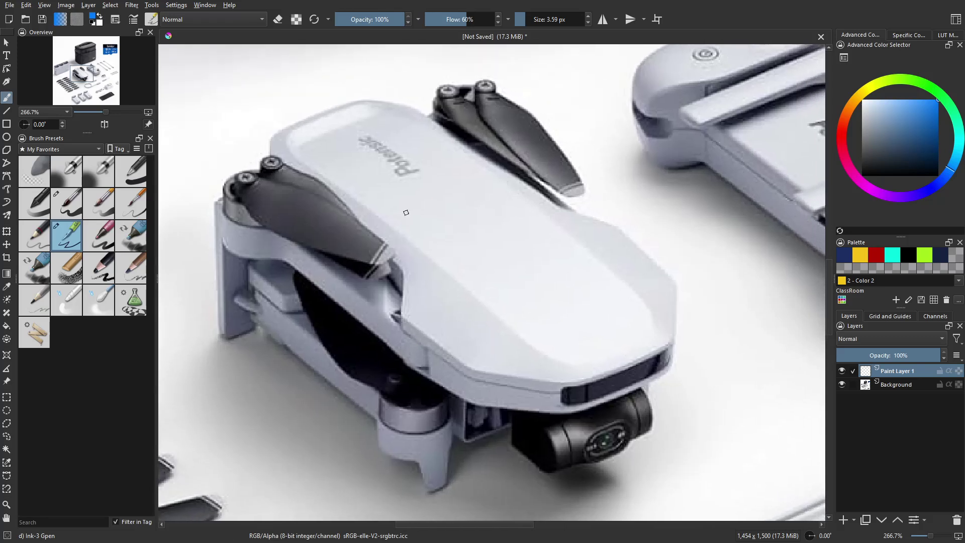
{"action": "key", "text": "v"}
{"action": "left_click_drag", "start_coordinate": [299, 159], "coordinate": [647, 336]}
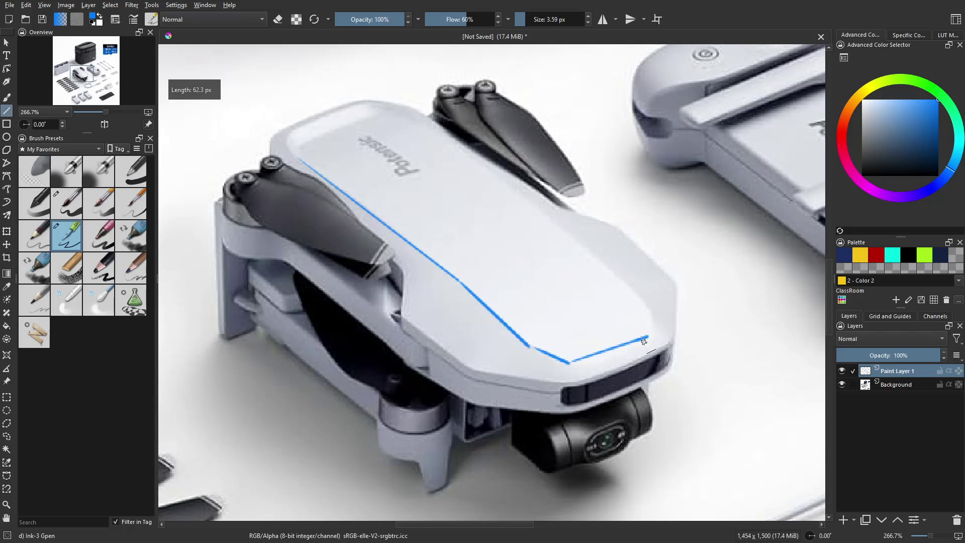
{"action": "key", "text": "b"}
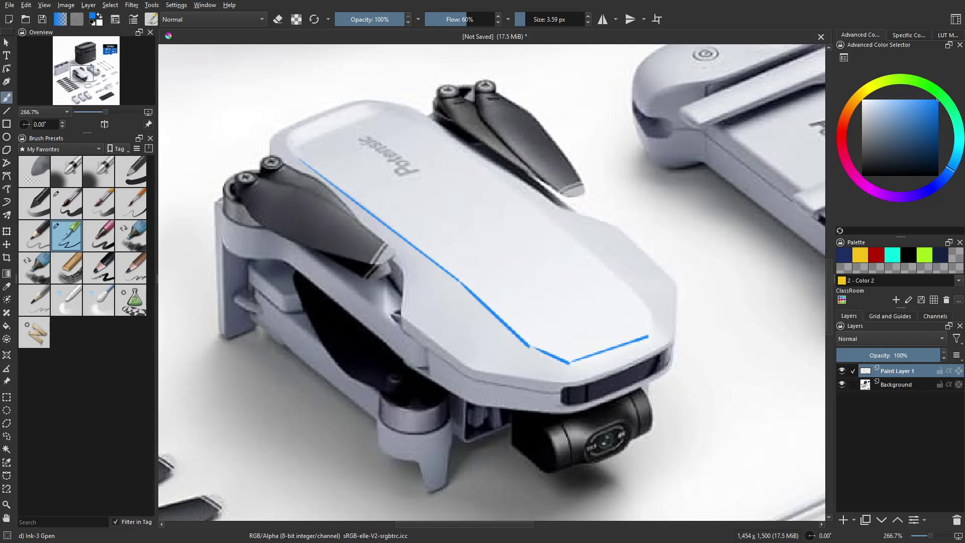
{"action": "scroll", "coordinate": [354, 223], "scroll_direction": "up", "scroll_amount": 2}
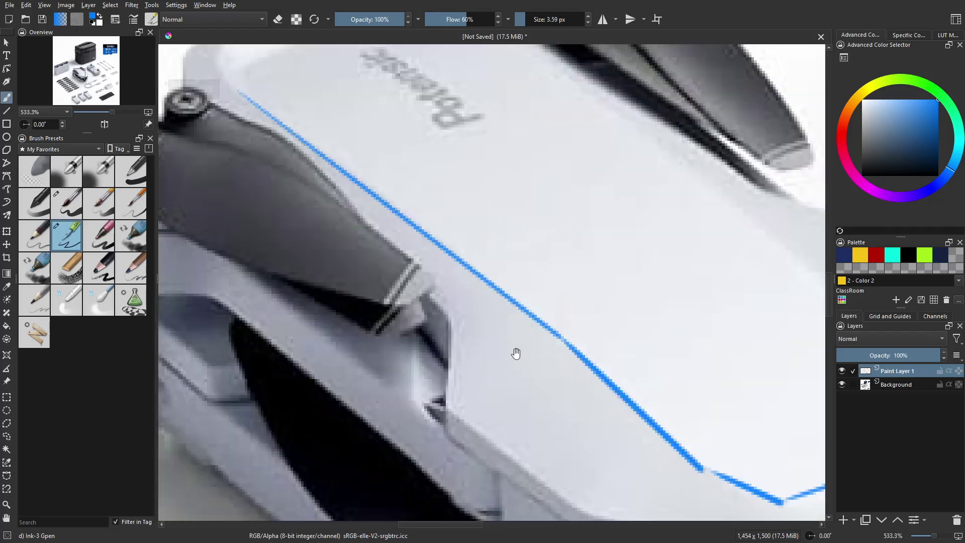
{"action": "mouse_move", "coordinate": [516, 353]}
{"action": "middle_mouse_down"}
{"action": "mouse_move", "coordinate": [425, 169]}
{"action": "mouse_move", "coordinate": [427, 149]}
{"action": "middle_mouse_up"}
{"action": "middle_click_drag", "start_coordinate": [428, 243], "coordinate": [428, 239]}
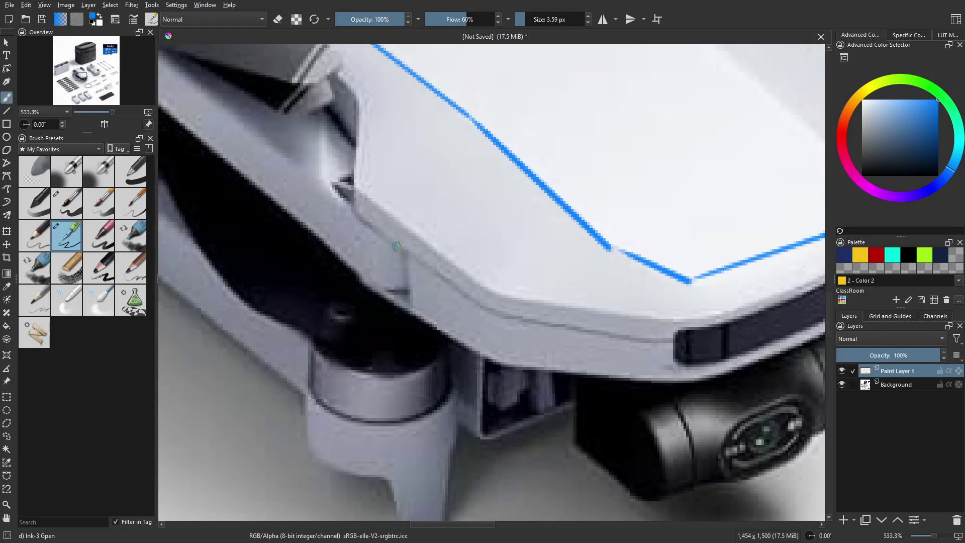
{"action": "left_click_drag", "start_coordinate": [396, 245], "coordinate": [408, 265]}
{"action": "key", "text": "ctrl+z"}
{"action": "key", "text": "ctrl+z"}
{"action": "left_click_drag", "start_coordinate": [365, 283], "coordinate": [405, 307]}
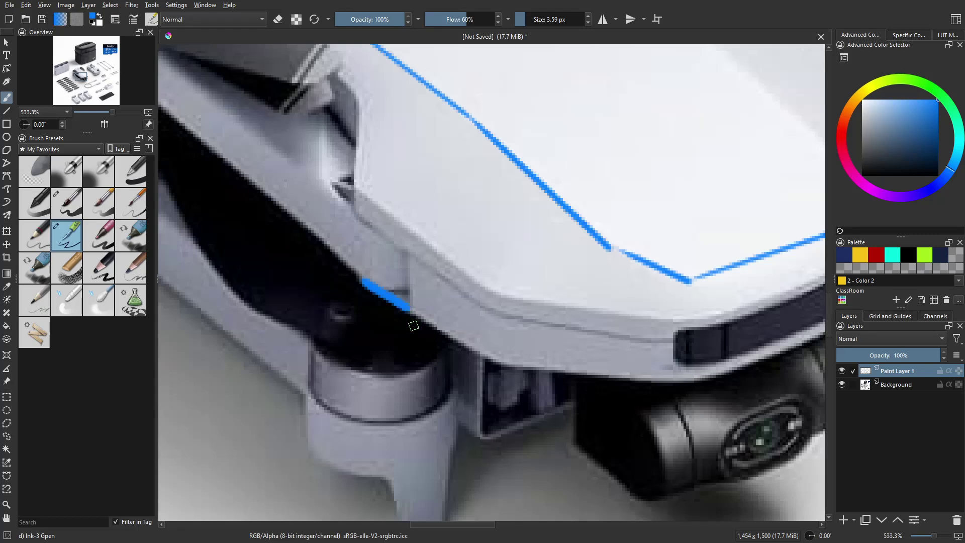
{"action": "key", "text": "ctrl+z"}
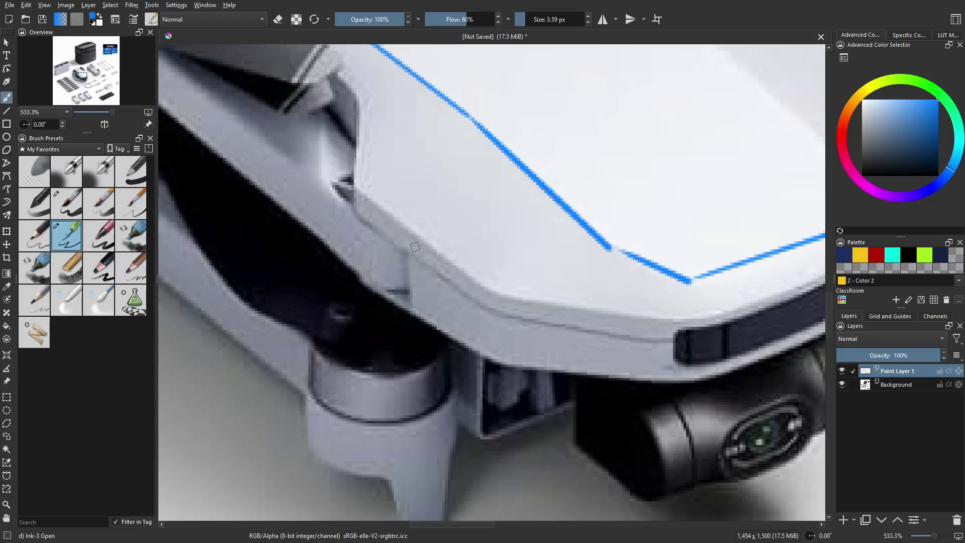
Step: Connect the top panel's edge to the shell's outer rim with four short straight lines, two behind the side notch and two near the nose
{"action": "scroll", "coordinate": [478, 188], "scroll_direction": "down", "scroll_amount": 1}
{"action": "mouse_move", "coordinate": [483, 178]}
{"action": "middle_mouse_down"}
{"action": "mouse_move", "coordinate": [487, 272]}
{"action": "mouse_move", "coordinate": [509, 329]}
{"action": "mouse_move", "coordinate": [499, 355]}
{"action": "mouse_move", "coordinate": [486, 349]}
{"action": "mouse_move", "coordinate": [500, 337]}
{"action": "middle_mouse_up"}
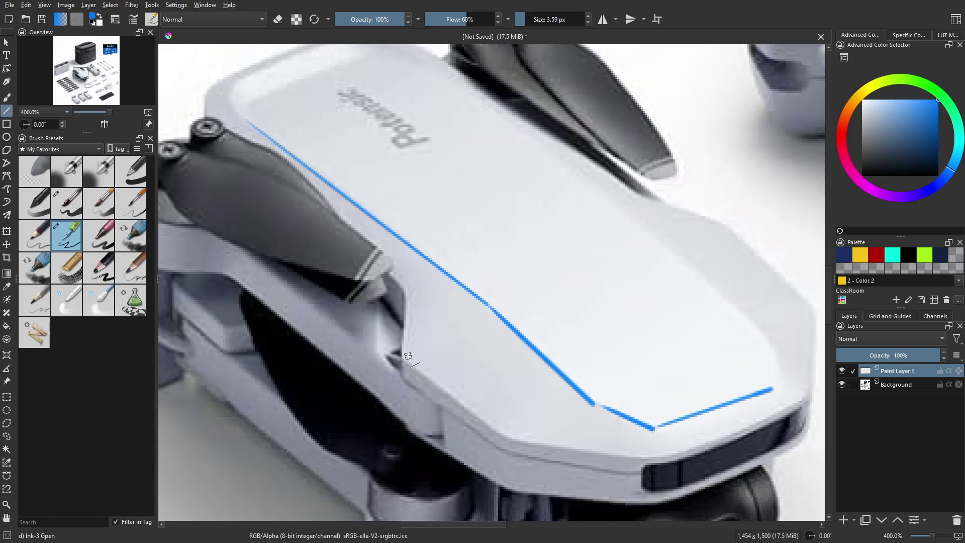
{"action": "key", "text": "v"}
{"action": "left_click_drag", "start_coordinate": [402, 358], "coordinate": [467, 293]}
{"action": "left_click_drag", "start_coordinate": [402, 291], "coordinate": [430, 261]}
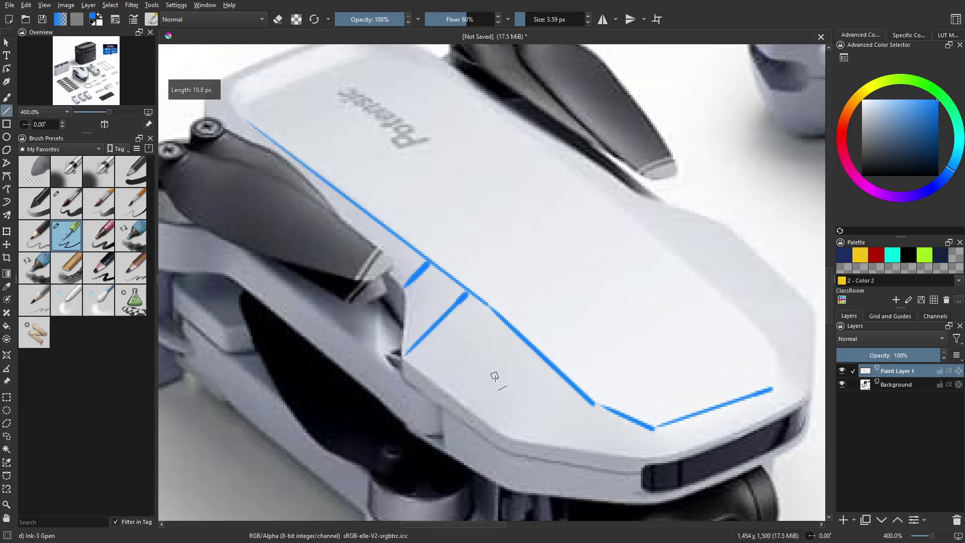
{"action": "left_click_drag", "start_coordinate": [507, 438], "coordinate": [584, 402]}
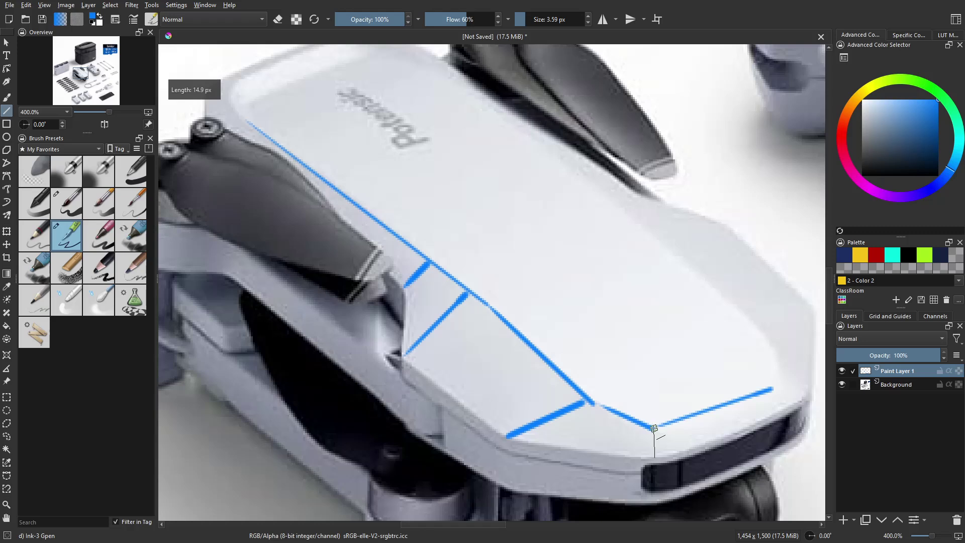
{"action": "left_click_drag", "start_coordinate": [653, 428], "coordinate": [654, 456]}
{"action": "key", "text": "b"}
{"action": "middle_click_drag", "start_coordinate": [609, 443], "coordinate": [596, 414]}
{"action": "left_click", "coordinate": [479, 394]}
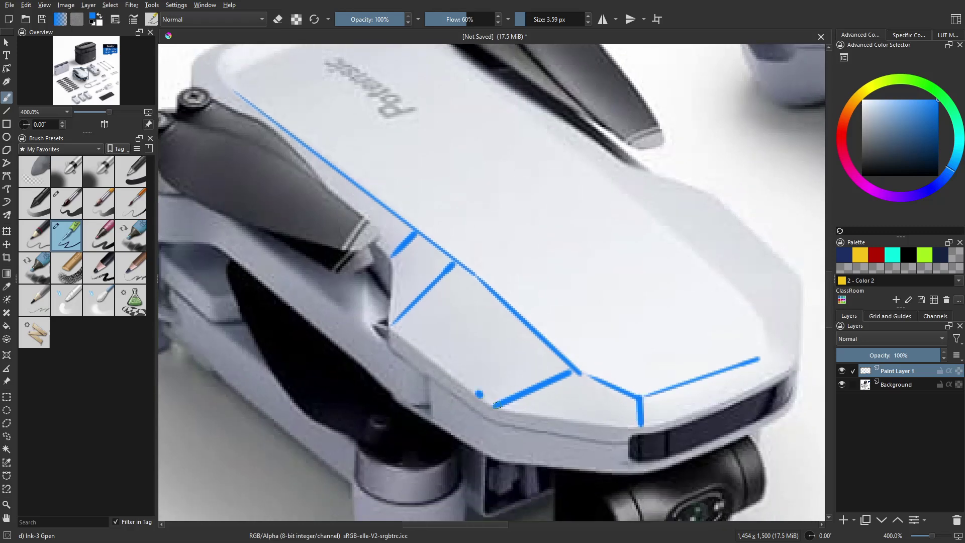
{"action": "left_click_drag", "start_coordinate": [484, 400], "coordinate": [517, 409]}
{"action": "key", "text": "ctrl+z"}
{"action": "key", "text": "ctrl+z"}
Step: Draw a straight vertical line about 26 px long down the side wall from the shell's near front corner
{"action": "left_click_drag", "start_coordinate": [494, 407], "coordinate": [496, 458]}
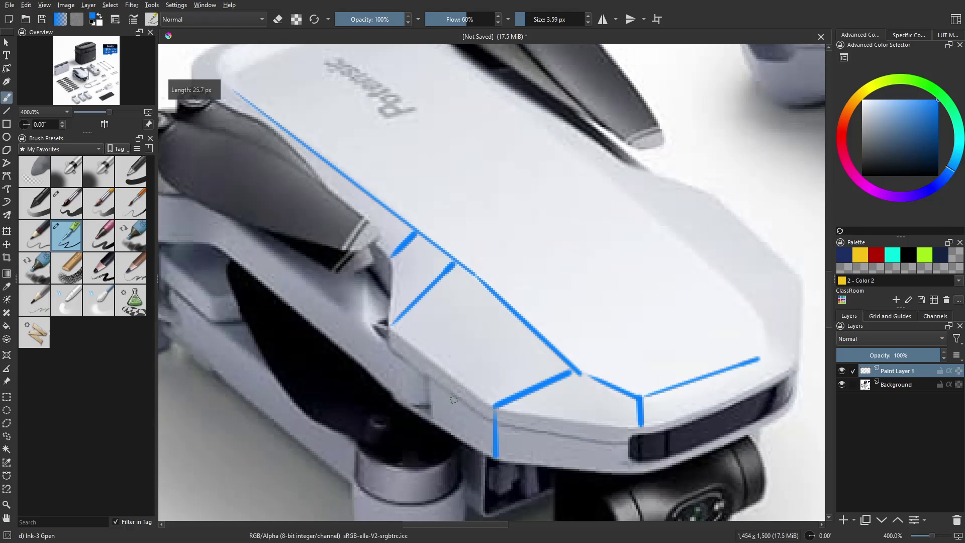
{"action": "left_click_drag", "start_coordinate": [452, 397], "coordinate": [478, 418]}
{"action": "key", "text": "ctrl+z"}
{"action": "middle_click_drag", "start_coordinate": [477, 416], "coordinate": [465, 383]}
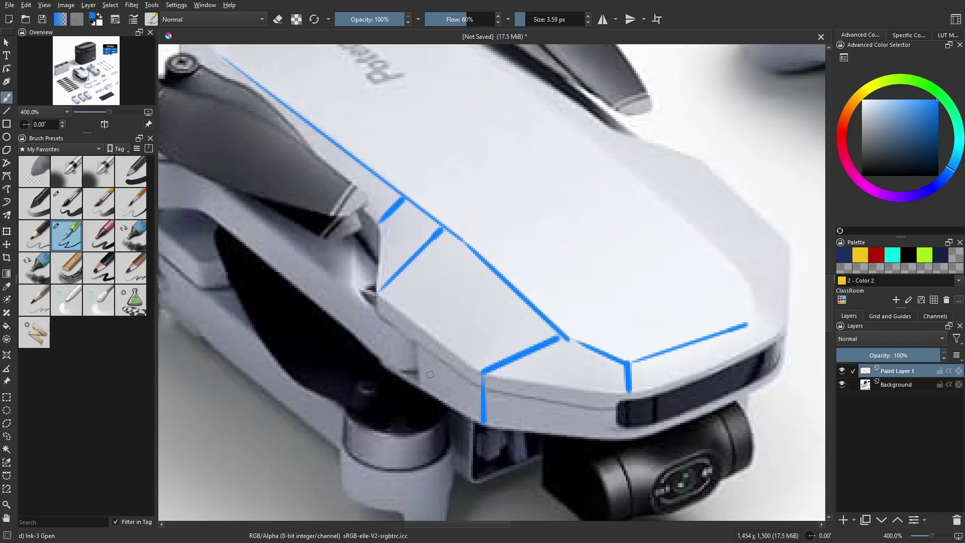
{"action": "mouse_move", "coordinate": [381, 320]}
{"action": "left_mouse_down"}
{"action": "mouse_move", "coordinate": [481, 388]}
{"action": "mouse_move", "coordinate": [621, 410]}
{"action": "left_mouse_up"}
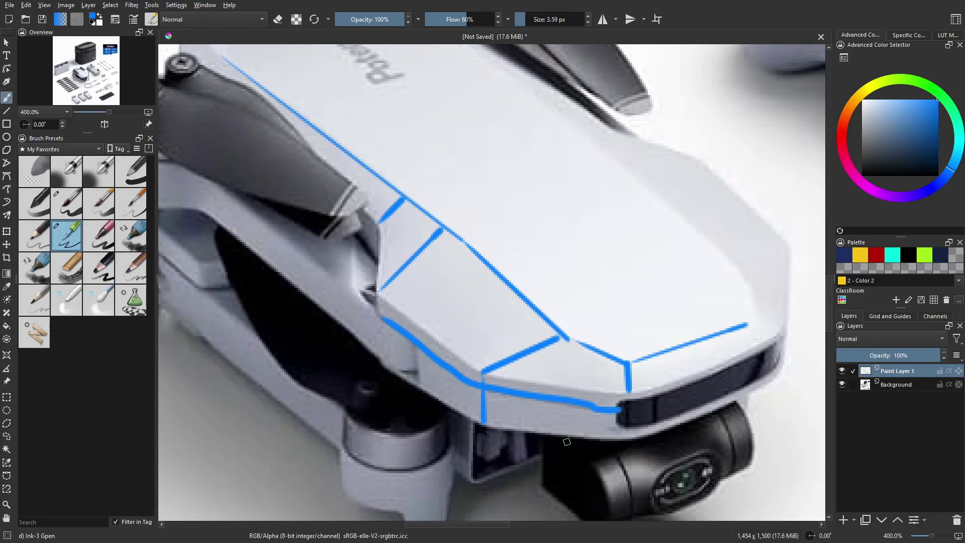
{"action": "left_click_drag", "start_coordinate": [502, 401], "coordinate": [495, 422]}
{"action": "key", "text": "ctrl+z"}
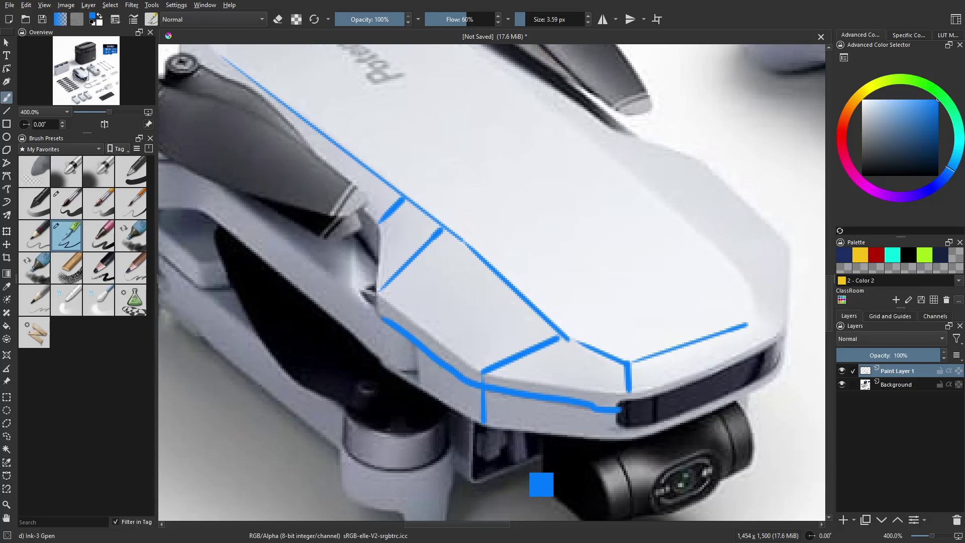
{"action": "key", "text": "ctrl+z"}
{"action": "key", "text": "ctrl+z"}
{"action": "mouse_move", "coordinate": [600, 415]}
{"action": "middle_mouse_down"}
{"action": "mouse_move", "coordinate": [583, 378]}
{"action": "mouse_move", "coordinate": [606, 389]}
{"action": "mouse_move", "coordinate": [578, 363]}
{"action": "middle_mouse_up"}
{"action": "left_click_drag", "start_coordinate": [569, 360], "coordinate": [577, 365]}
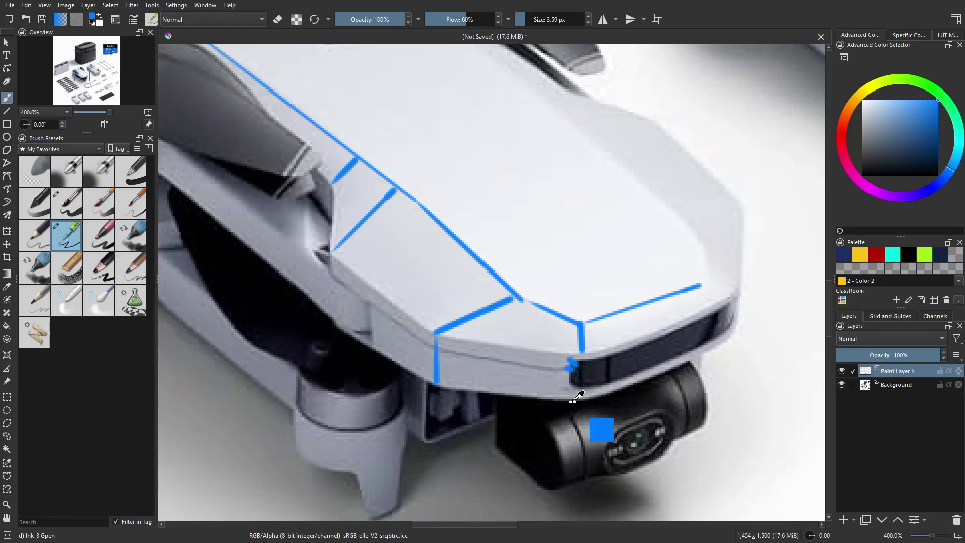
{"action": "key", "text": "ctrl+z"}
{"action": "left_click_drag", "start_coordinate": [581, 355], "coordinate": [570, 368]}
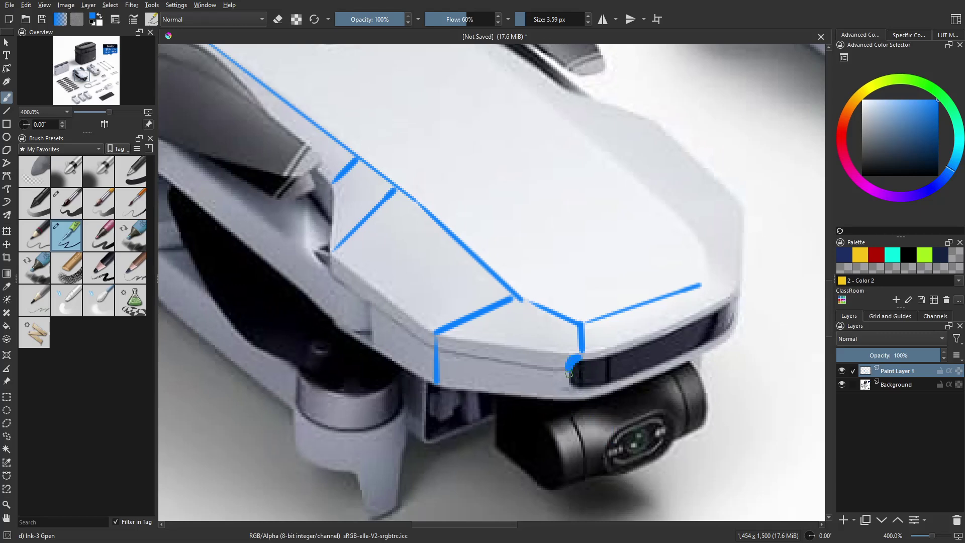
{"action": "key", "text": "ctrl+z"}
{"action": "left_click_drag", "start_coordinate": [569, 326], "coordinate": [578, 400]}
{"action": "key", "text": "ctrl+z"}
{"action": "key", "text": "ctrl+z"}
{"action": "key", "text": "ctrl+z"}
Step: Draw straight lines down the nose corner, about 60 px along the lower front edge and about 66 px above the dark front strip
{"action": "key", "text": "v"}
{"action": "middle_click_drag", "start_coordinate": [581, 399], "coordinate": [574, 395]}
{"action": "key", "text": "v"}
{"action": "left_click_drag", "start_coordinate": [571, 392], "coordinate": [700, 347]}
{"action": "key", "text": "b"}
{"action": "key", "text": "ctrl+z"}
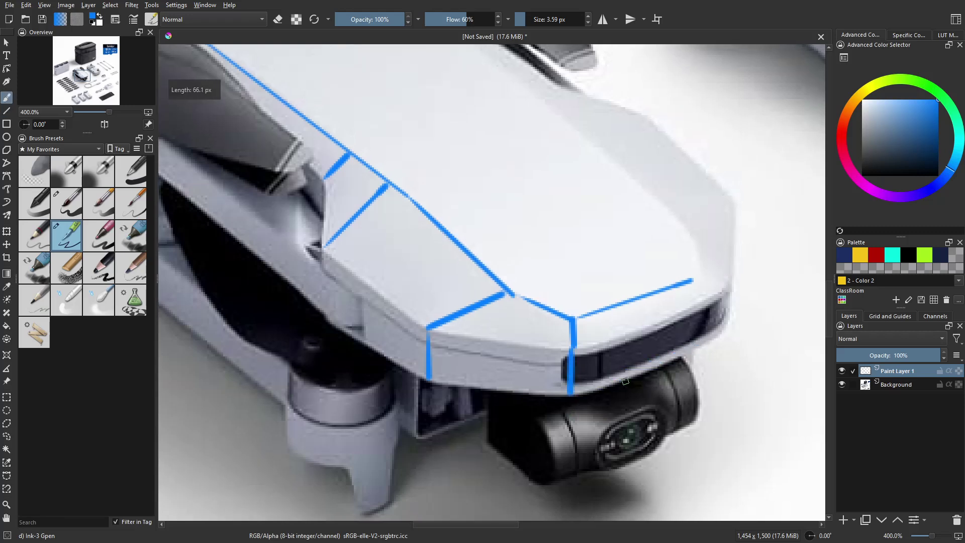
{"action": "key", "text": "v"}
{"action": "left_click_drag", "start_coordinate": [574, 395], "coordinate": [688, 354]}
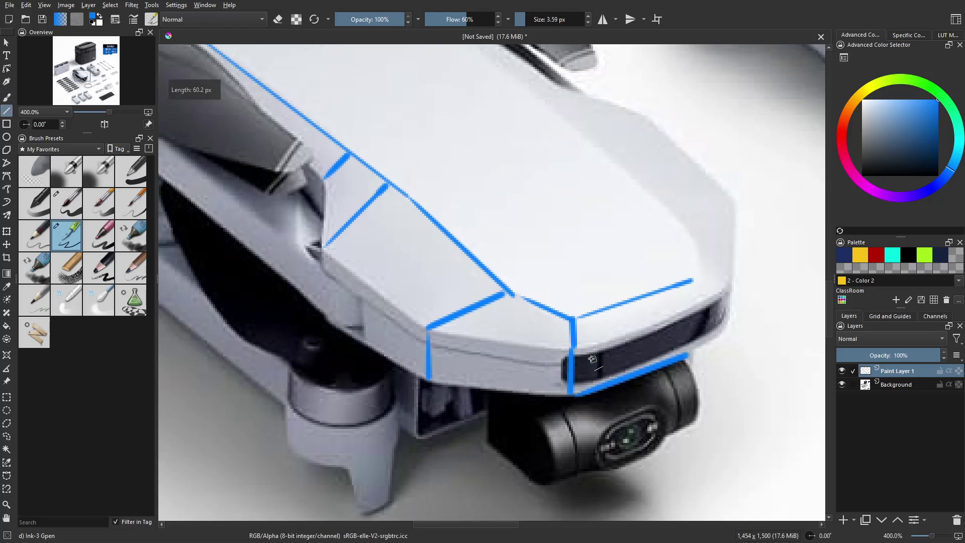
{"action": "left_click_drag", "start_coordinate": [576, 347], "coordinate": [697, 300]}
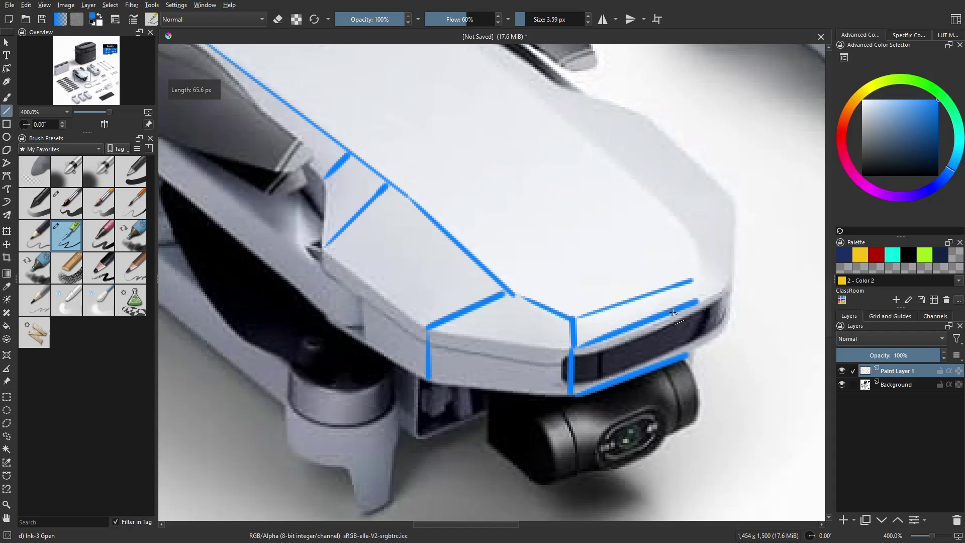
Step: Outline the side wall back to the notch with straight lines along its lower and upper edges and a vertical closing line
{"action": "left_click_drag", "start_coordinate": [429, 379], "coordinate": [573, 395]}
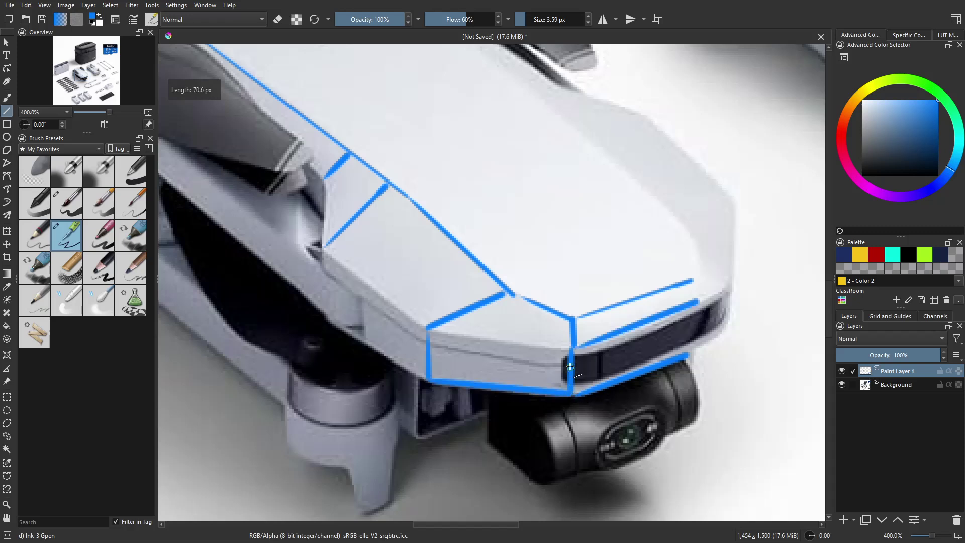
{"action": "mouse_move", "coordinate": [565, 348]}
{"action": "left_mouse_down"}
{"action": "mouse_move", "coordinate": [430, 329]}
{"action": "mouse_move", "coordinate": [324, 247]}
{"action": "mouse_move", "coordinate": [328, 319]}
{"action": "left_mouse_up"}
{"action": "left_click_drag", "start_coordinate": [329, 319], "coordinate": [428, 380]}
{"action": "key", "text": "b"}
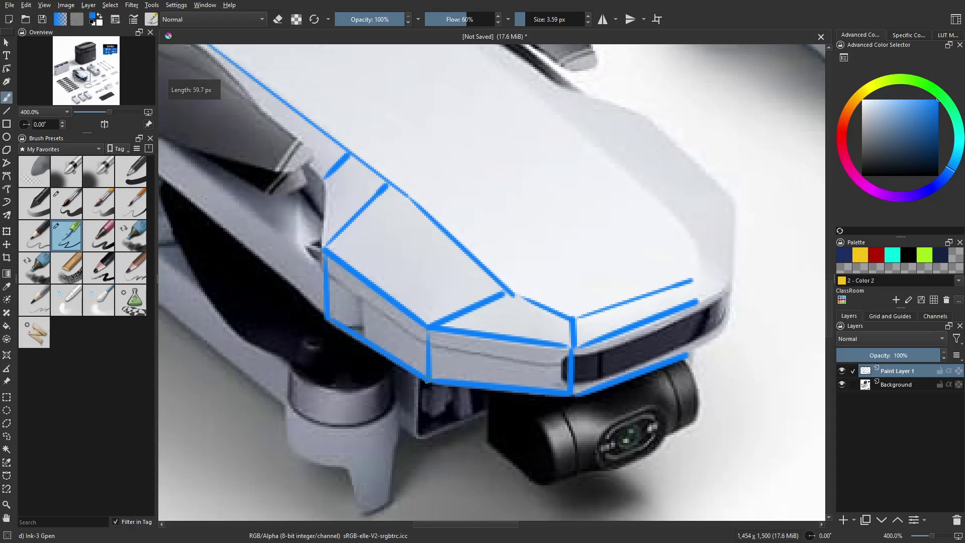
Step: Draw a vertical line about 35 px up from the side notch and continue the outer edge across the near propeller to the rear
{"action": "middle_click_drag", "start_coordinate": [471, 360], "coordinate": [535, 436]}
{"action": "key", "text": "v"}
{"action": "left_click_drag", "start_coordinate": [387, 323], "coordinate": [388, 253]}
{"action": "middle_click_drag", "start_coordinate": [388, 253], "coordinate": [462, 332]}
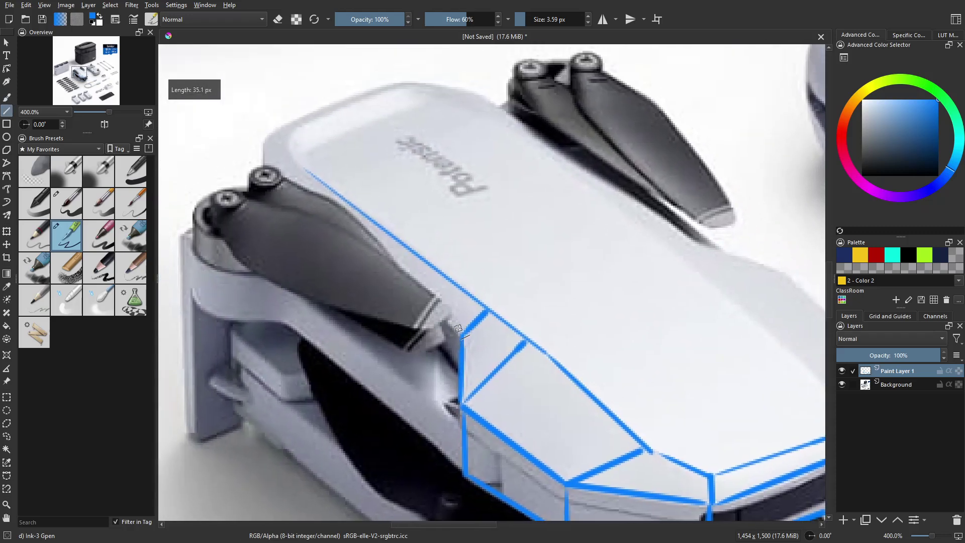
{"action": "mouse_move", "coordinate": [461, 332]}
{"action": "left_mouse_down"}
{"action": "mouse_move", "coordinate": [282, 199]}
{"action": "mouse_move", "coordinate": [278, 189]}
{"action": "mouse_move", "coordinate": [306, 172]}
{"action": "mouse_move", "coordinate": [289, 149]}
{"action": "left_mouse_up"}
Step: Draw the rear edge lines of the shell and go over the top panel's rear side edge with a thicker straight line
{"action": "key", "text": "v"}
{"action": "mouse_move", "coordinate": [292, 155]}
{"action": "left_mouse_down"}
{"action": "mouse_move", "coordinate": [303, 171]}
{"action": "mouse_move", "coordinate": [267, 161]}
{"action": "mouse_move", "coordinate": [275, 189]}
{"action": "mouse_move", "coordinate": [296, 132]}
{"action": "mouse_move", "coordinate": [343, 109]}
{"action": "mouse_move", "coordinate": [269, 139]}
{"action": "mouse_move", "coordinate": [273, 130]}
{"action": "mouse_move", "coordinate": [330, 104]}
{"action": "mouse_move", "coordinate": [343, 107]}
{"action": "left_mouse_up"}
{"action": "key", "text": "v"}
{"action": "mouse_move", "coordinate": [304, 173]}
{"action": "left_mouse_down"}
{"action": "mouse_move", "coordinate": [494, 320]}
{"action": "mouse_move", "coordinate": [488, 311]}
{"action": "left_mouse_up"}
{"action": "key", "text": "b"}
Step: Redraw the short top panel edge leading to the nose corner as a straight line about 36 px long, closing the gap
{"action": "middle_click_drag", "start_coordinate": [528, 360], "coordinate": [462, 272]}
{"action": "middle_click_drag", "start_coordinate": [575, 351], "coordinate": [539, 334]}
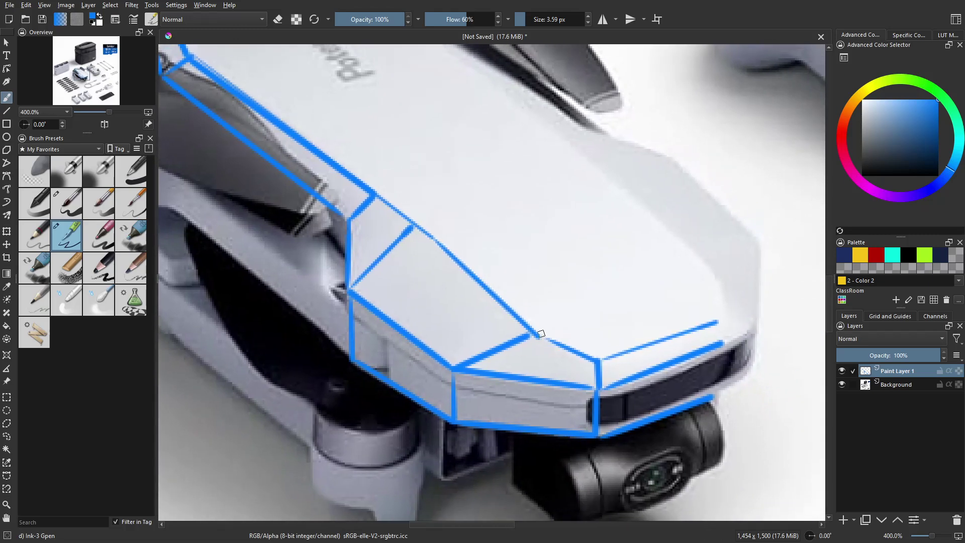
{"action": "key", "text": "v"}
{"action": "left_click_drag", "start_coordinate": [536, 336], "coordinate": [599, 359]}
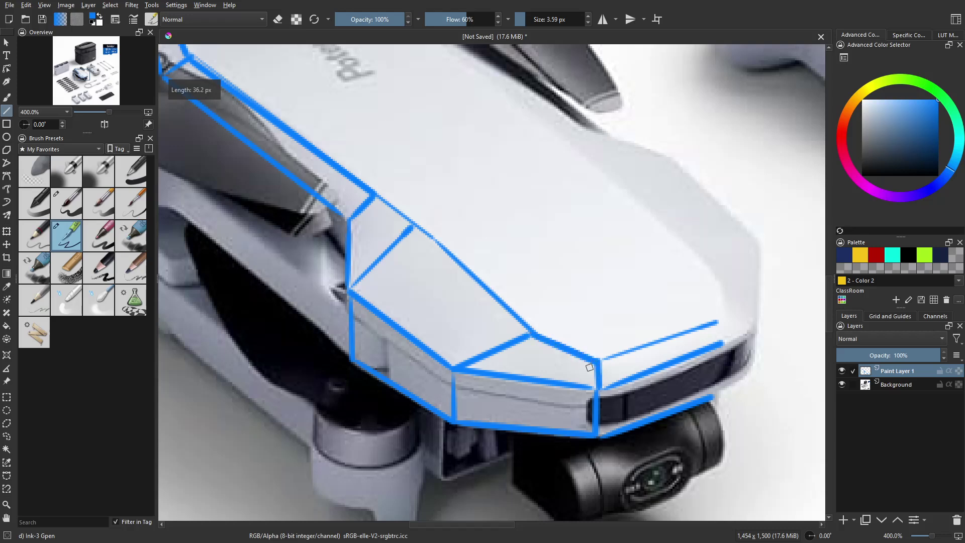
{"action": "key", "text": "b"}
Step: Add a freehand parallel line just inside the vertical edge above the side notch
{"action": "middle_click_drag", "start_coordinate": [561, 352], "coordinate": [585, 342]}
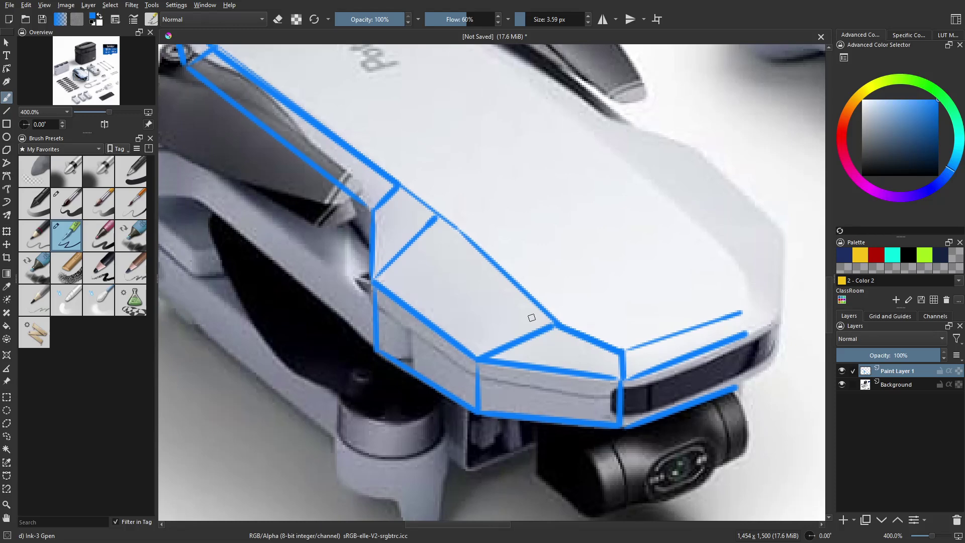
{"action": "mouse_move", "coordinate": [441, 284]}
{"action": "middle_mouse_down"}
{"action": "mouse_move", "coordinate": [512, 318]}
{"action": "mouse_move", "coordinate": [437, 221]}
{"action": "middle_mouse_up"}
{"action": "key", "text": "v"}
{"action": "key", "text": "b"}
{"action": "scroll", "coordinate": [470, 243], "scroll_direction": "up", "scroll_amount": 1}
{"action": "middle_click_drag", "start_coordinate": [512, 306], "coordinate": [484, 336]}
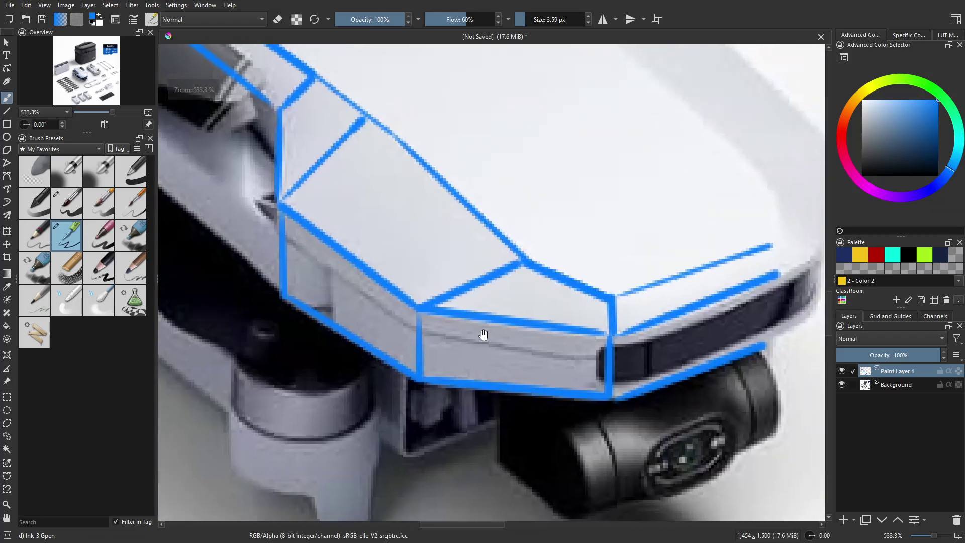
{"action": "mouse_move", "coordinate": [408, 304]}
{"action": "middle_mouse_down"}
{"action": "mouse_move", "coordinate": [476, 340]}
{"action": "mouse_move", "coordinate": [476, 353]}
{"action": "middle_mouse_up"}
{"action": "middle_click_drag", "start_coordinate": [357, 261], "coordinate": [387, 274]}
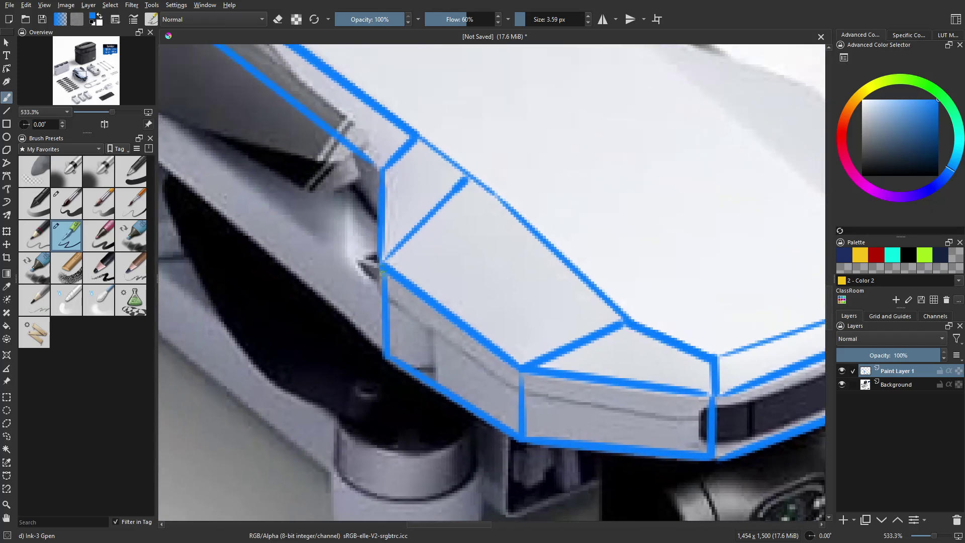
{"action": "left_click_drag", "start_coordinate": [382, 271], "coordinate": [385, 340]}
{"action": "mouse_move", "coordinate": [379, 219]}
{"action": "left_mouse_down"}
{"action": "mouse_move", "coordinate": [383, 269]}
{"action": "mouse_move", "coordinate": [412, 241]}
{"action": "left_mouse_up"}
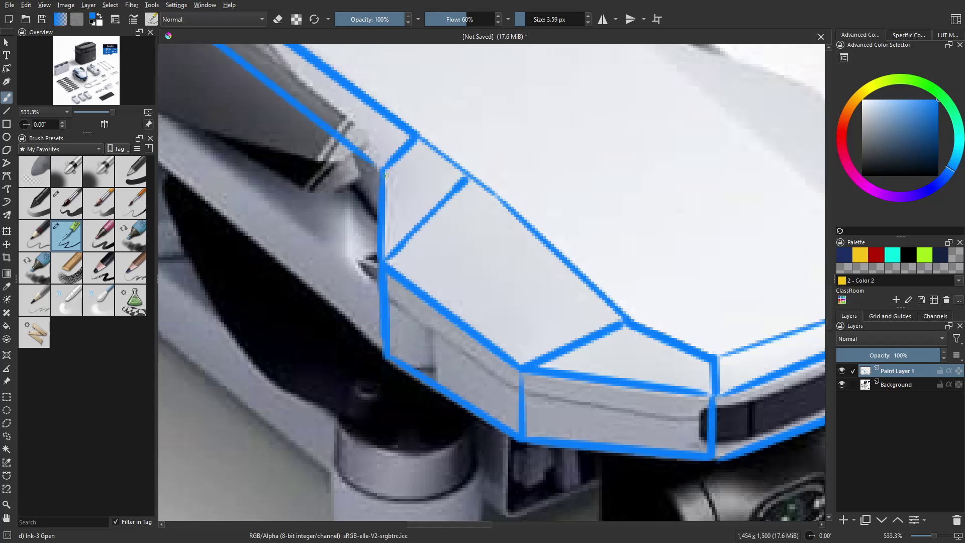
{"action": "left_click_drag", "start_coordinate": [385, 176], "coordinate": [392, 253]}
{"action": "key", "text": "ctrl+z"}
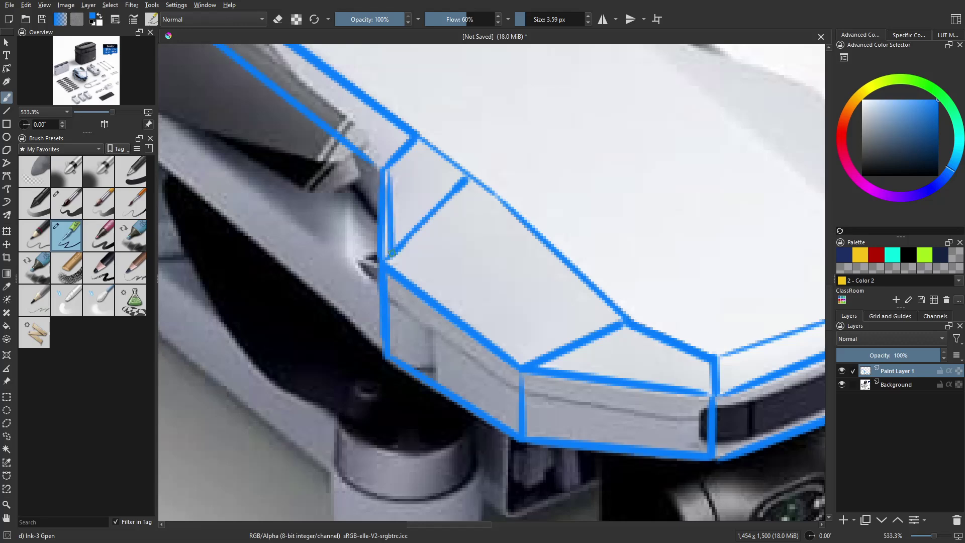
Step: Add freehand parallel lines inside the vertical edge below the side notch and just above the sloping side edge
{"action": "left_click", "coordinate": [400, 266]}
{"action": "left_click_drag", "start_coordinate": [397, 269], "coordinate": [395, 359]}
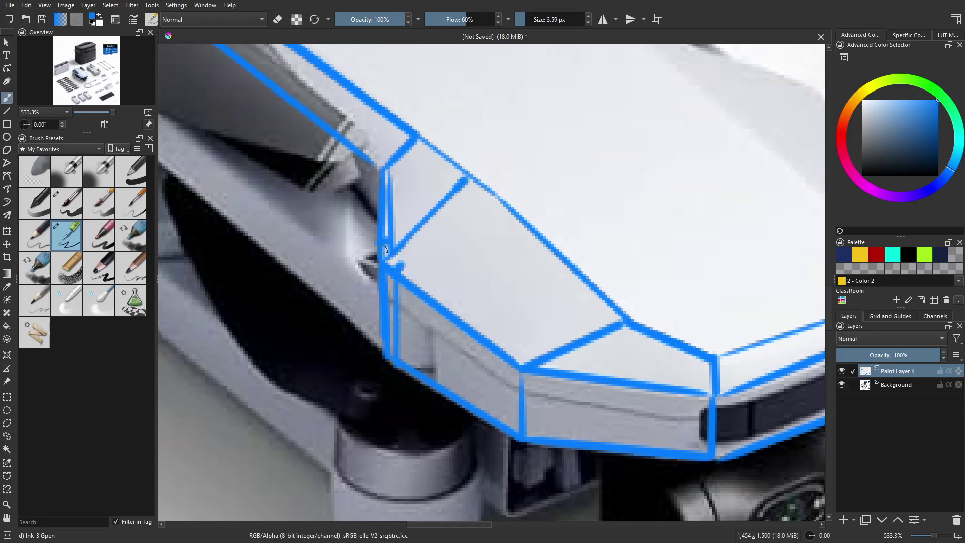
{"action": "left_click_drag", "start_coordinate": [397, 260], "coordinate": [519, 346]}
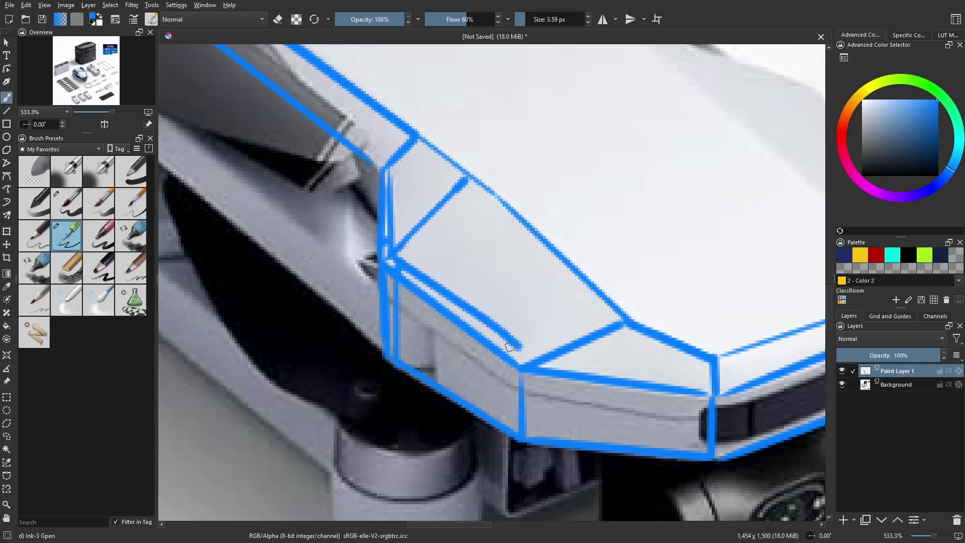
Step: Sketch a small triangular bevel where the vertical, diagonal and sloping edges meet at the side notch
{"action": "mouse_move", "coordinate": [401, 262]}
{"action": "left_mouse_down"}
{"action": "mouse_move", "coordinate": [414, 237]}
{"action": "mouse_move", "coordinate": [394, 236]}
{"action": "mouse_move", "coordinate": [400, 250]}
{"action": "left_mouse_up"}
{"action": "key", "text": "ctrl+z"}
{"action": "key", "text": "e"}
{"action": "key", "text": "e"}
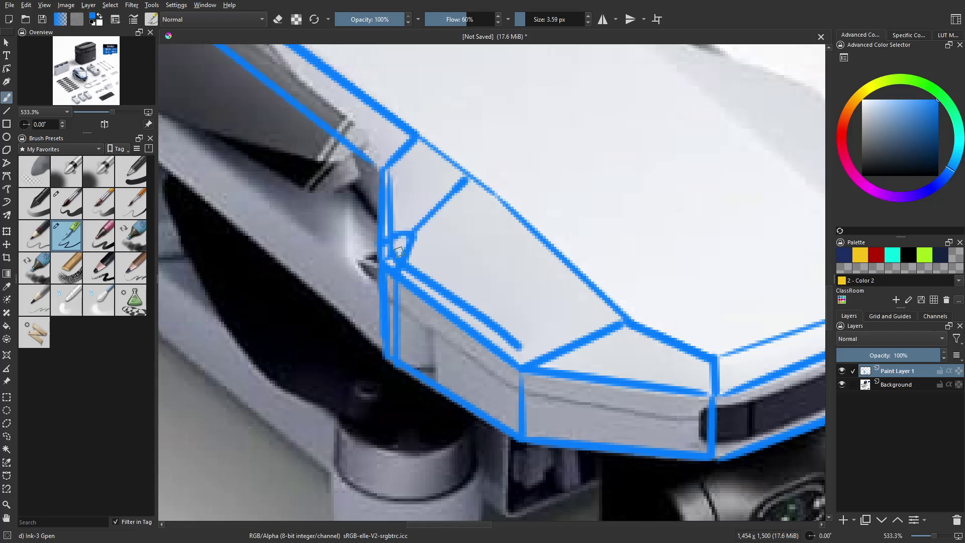
{"action": "middle_click_drag", "start_coordinate": [430, 251], "coordinate": [521, 230]}
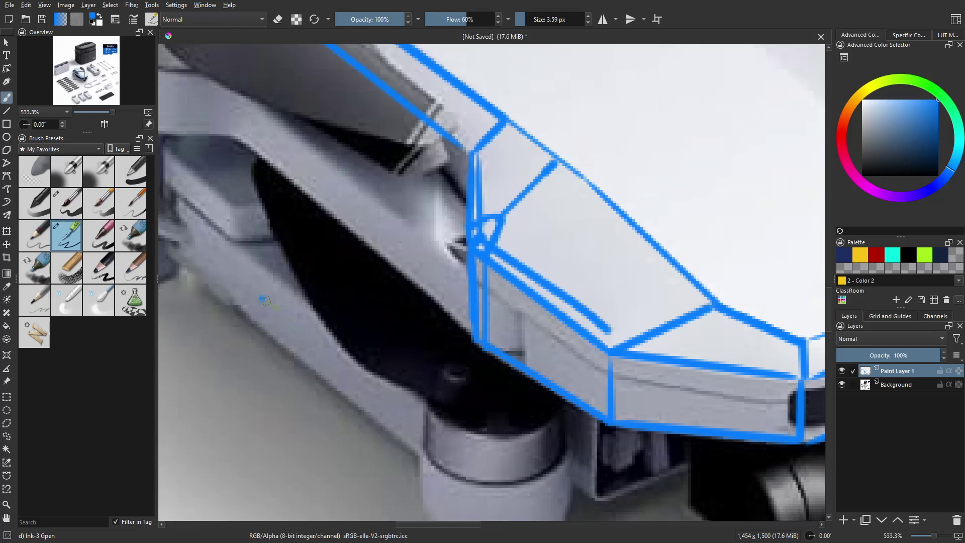
Step: Sketch an example box with a cut-off corner and three vertical side edges over the folded arm
{"action": "mouse_move", "coordinate": [245, 251]}
{"action": "left_mouse_down"}
{"action": "mouse_move", "coordinate": [295, 318]}
{"action": "mouse_move", "coordinate": [386, 341]}
{"action": "mouse_move", "coordinate": [364, 183]}
{"action": "mouse_move", "coordinate": [383, 338]}
{"action": "left_mouse_up"}
{"action": "left_click_drag", "start_coordinate": [294, 317], "coordinate": [304, 426]}
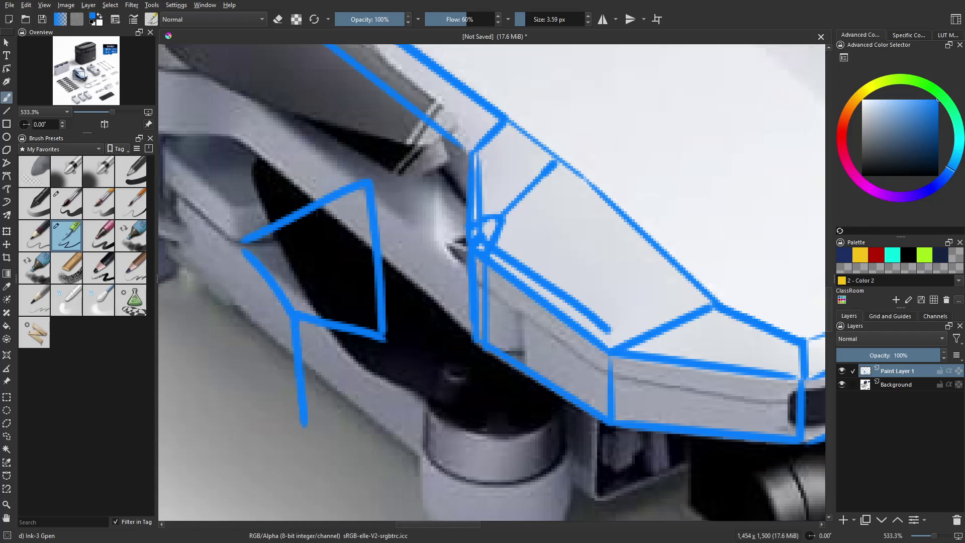
{"action": "left_click_drag", "start_coordinate": [236, 255], "coordinate": [240, 356]}
{"action": "left_click_drag", "start_coordinate": [378, 340], "coordinate": [393, 431]}
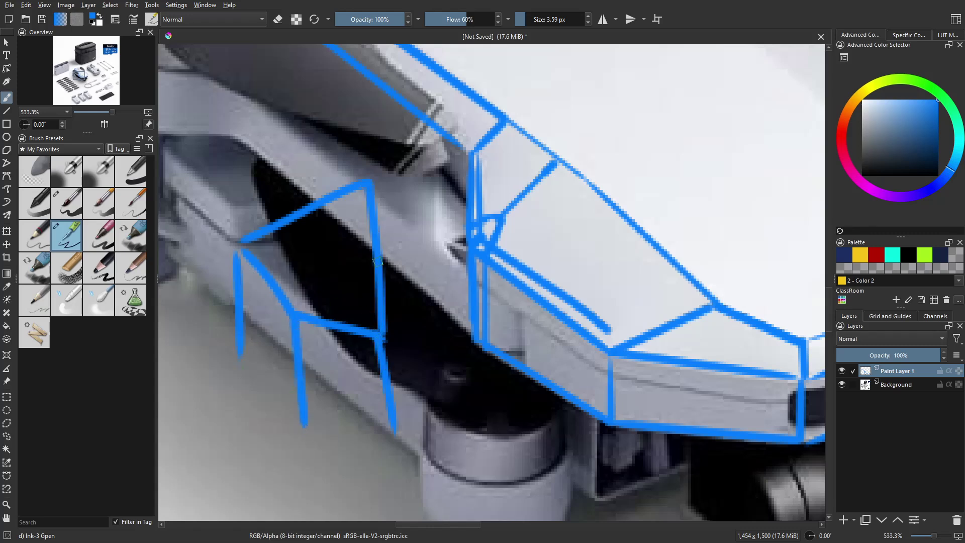
Step: Extend lines from the corner triangle up to the rear corner and forward along the side panel to the front facet
{"action": "middle_click_drag", "start_coordinate": [370, 191], "coordinate": [354, 221]}
{"action": "middle_click_drag", "start_coordinate": [418, 248], "coordinate": [345, 233]}
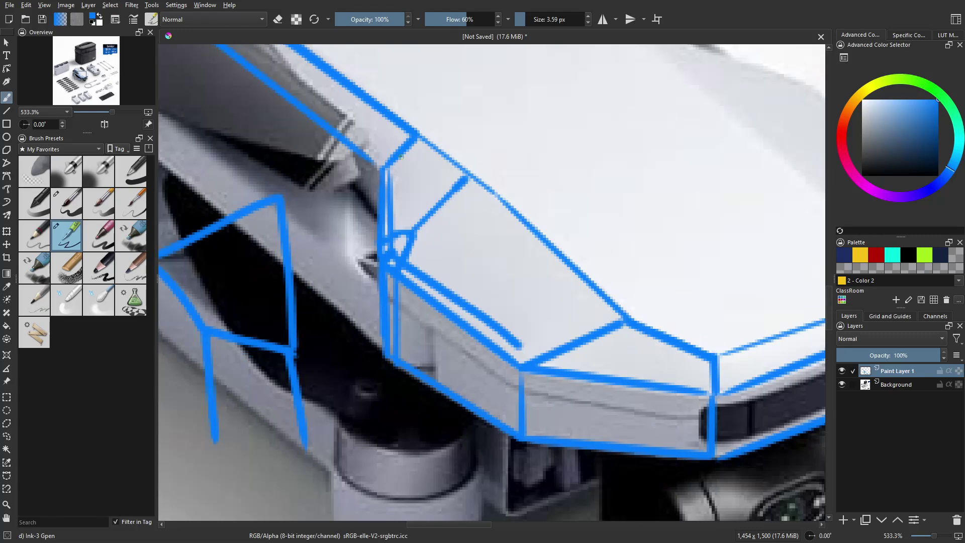
{"action": "mouse_move", "coordinate": [401, 157]}
{"action": "left_mouse_down"}
{"action": "mouse_move", "coordinate": [416, 232]}
{"action": "mouse_move", "coordinate": [575, 333]}
{"action": "left_mouse_up"}
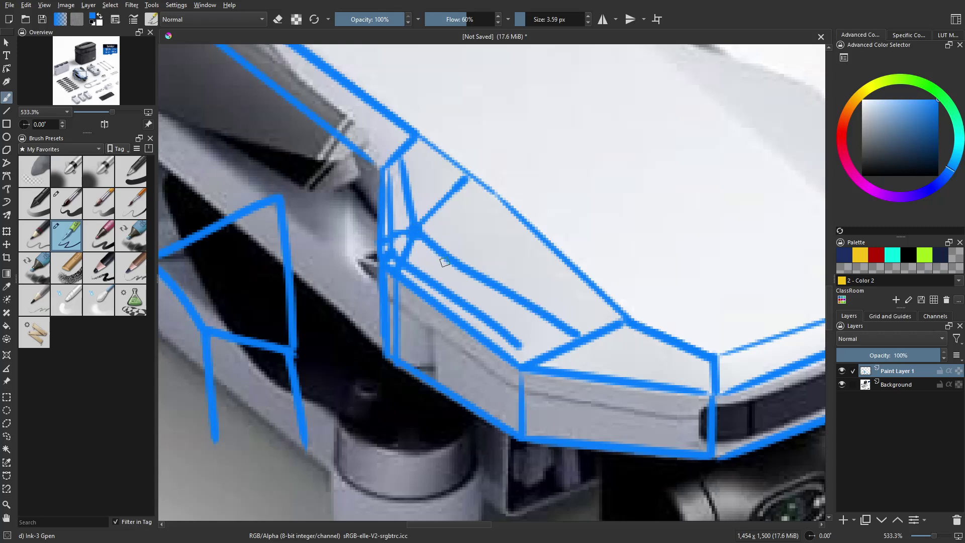
{"action": "middle_click_drag", "start_coordinate": [432, 249], "coordinate": [483, 252]}
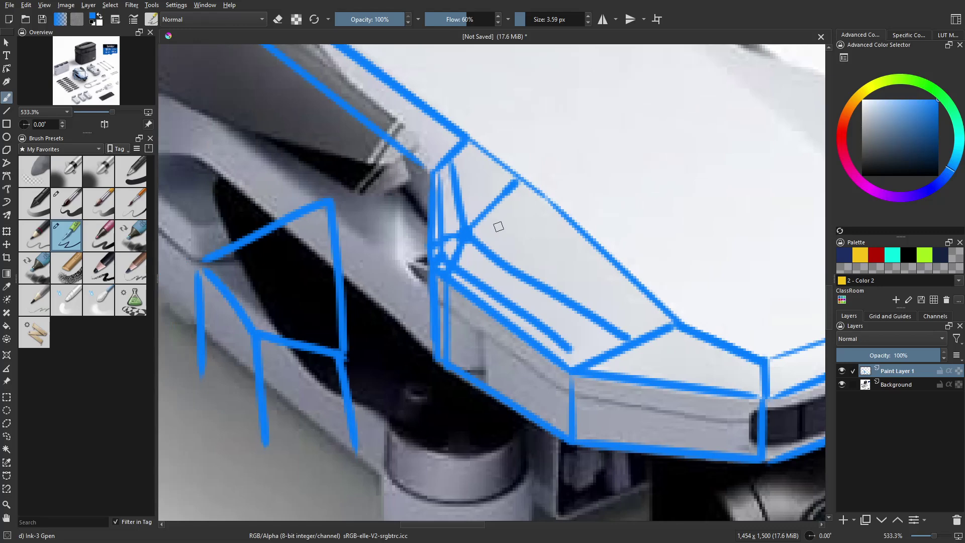
Step: Undo the example box and corner triangle lines, keeping the parallel line above the sloping side edge
{"action": "key", "text": "ctrl+z"}
{"action": "key", "text": "ctrl+z"}
{"action": "key", "text": "ctrl+z"}
{"action": "key", "text": "ctrl+z"}
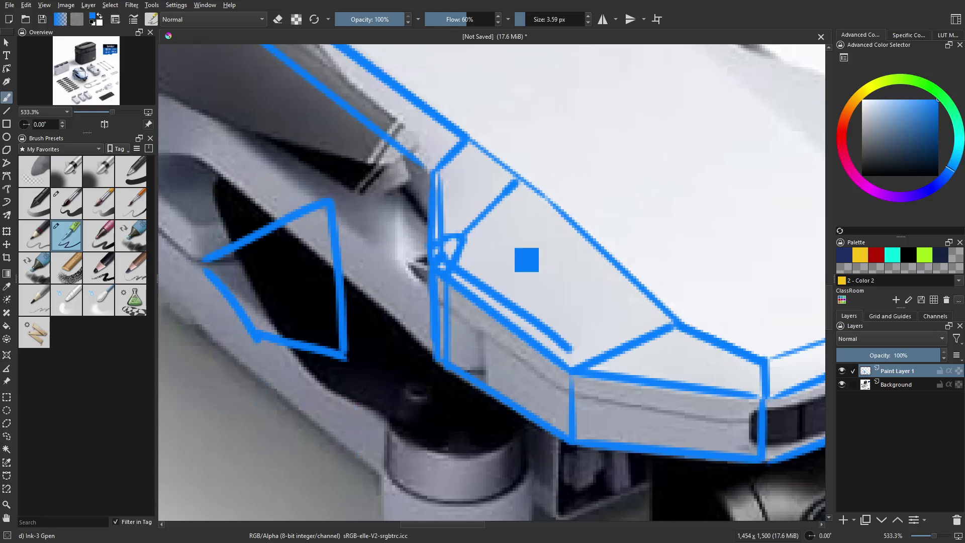
{"action": "key", "text": "ctrl+z"}
{"action": "key", "text": "ctrl+z"}
{"action": "key", "text": "ctrl+z"}
{"action": "key", "text": "ctrl+z"}
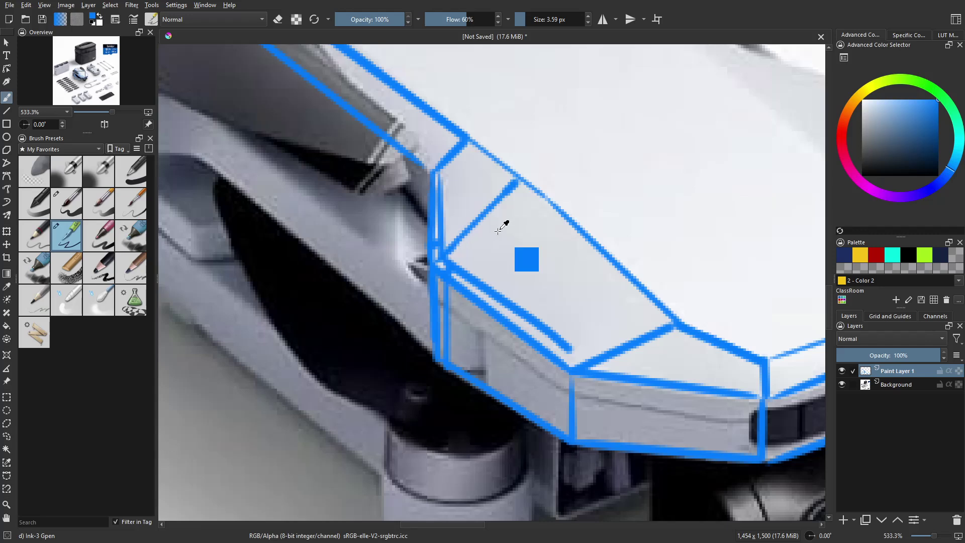
{"action": "key", "text": "ctrl+z"}
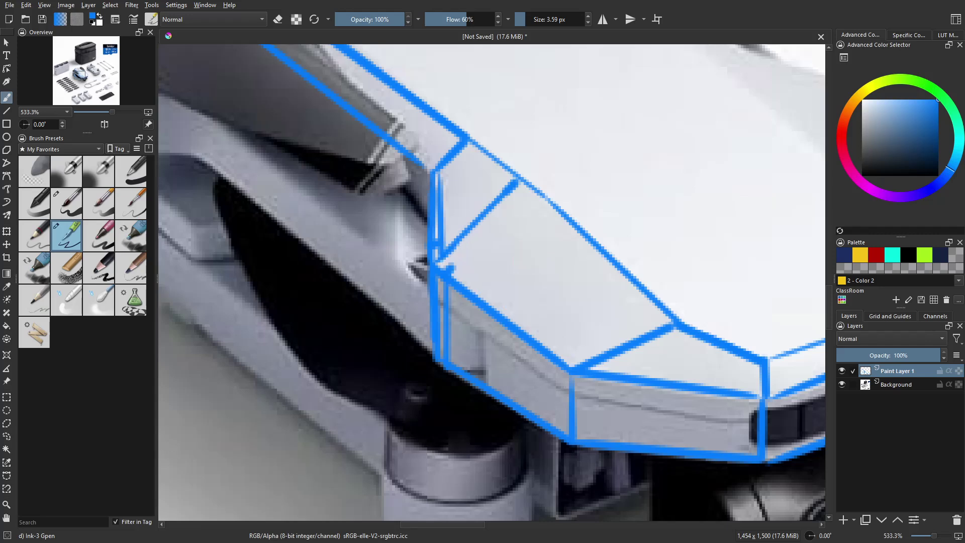
{"action": "key", "text": "ctrl+shift+z"}
Step: Draw freehand parallel lines on both sides of the diagonal panel line running up from the side notch
{"action": "middle_click_drag", "start_coordinate": [470, 260], "coordinate": [501, 264]}
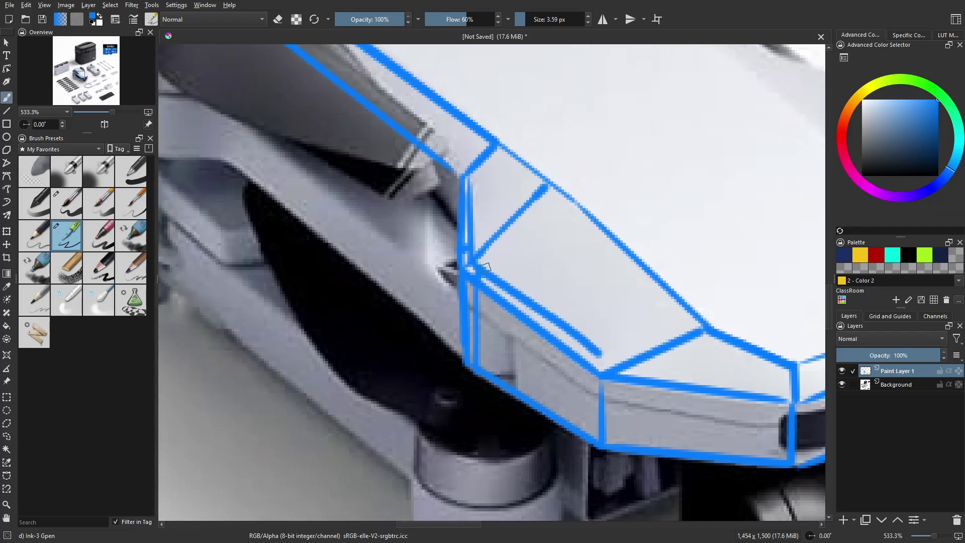
{"action": "left_click_drag", "start_coordinate": [487, 267], "coordinate": [562, 197]}
{"action": "left_click_drag", "start_coordinate": [474, 246], "coordinate": [544, 172]}
Step: Continue the three diagonals across the top panel with straight parallel lines about 86 px long
{"action": "middle_click_drag", "start_coordinate": [495, 230], "coordinate": [448, 243]}
{"action": "key", "text": "v"}
{"action": "left_click_drag", "start_coordinate": [446, 242], "coordinate": [658, 156]}
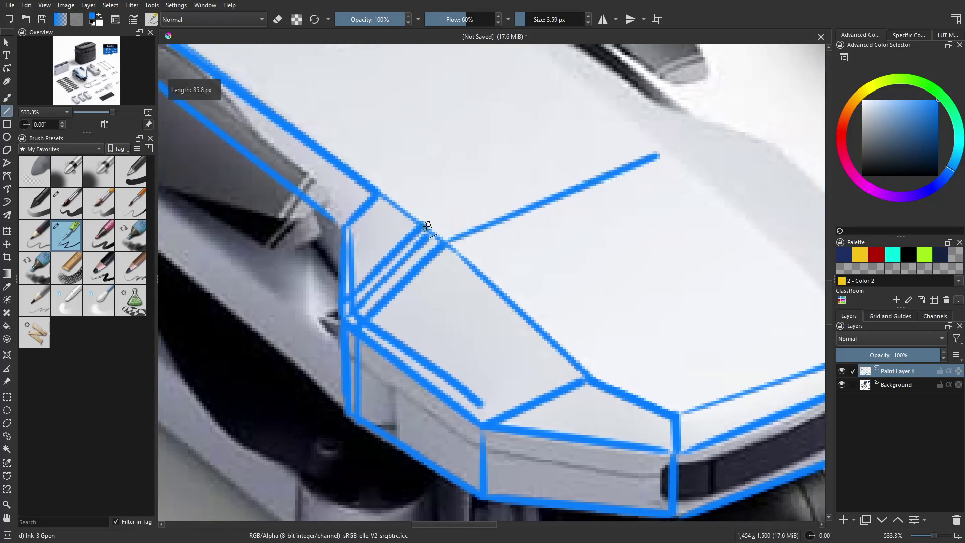
{"action": "left_click_drag", "start_coordinate": [431, 222], "coordinate": [645, 137]}
{"action": "left_click_drag", "start_coordinate": [431, 236], "coordinate": [647, 149]}
Step: Try a freehand curve along the top panel's side edge across the three diagonals twice, undoing each attempt
{"action": "key", "text": "b"}
{"action": "middle_click_drag", "start_coordinate": [605, 248], "coordinate": [612, 261]}
{"action": "mouse_move", "coordinate": [354, 176]}
{"action": "left_mouse_down"}
{"action": "mouse_move", "coordinate": [386, 195]}
{"action": "mouse_move", "coordinate": [584, 389]}
{"action": "left_mouse_up"}
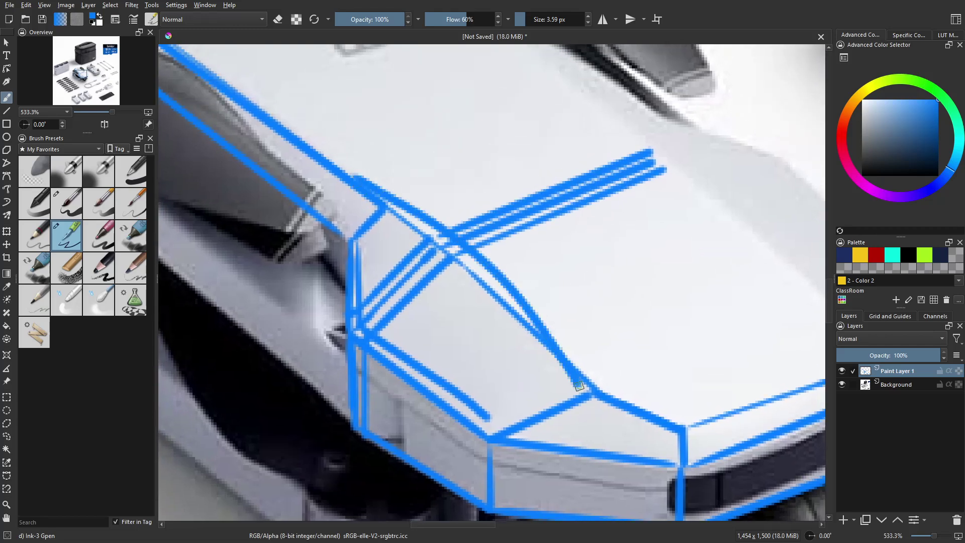
{"action": "key", "text": "ctrl+z"}
{"action": "mouse_move", "coordinate": [560, 357]}
{"action": "middle_mouse_down"}
{"action": "mouse_move", "coordinate": [500, 310]}
{"action": "mouse_move", "coordinate": [455, 301]}
{"action": "mouse_move", "coordinate": [446, 394]}
{"action": "mouse_move", "coordinate": [569, 377]}
{"action": "mouse_move", "coordinate": [512, 329]}
{"action": "middle_mouse_up"}
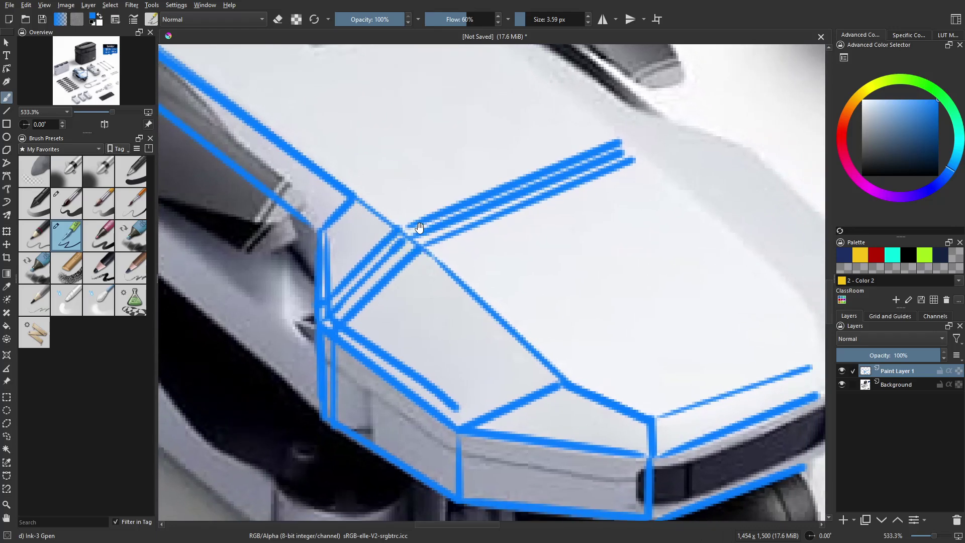
{"action": "middle_click_drag", "start_coordinate": [419, 227], "coordinate": [426, 218]}
{"action": "mouse_move", "coordinate": [363, 182]}
{"action": "left_mouse_down"}
{"action": "mouse_move", "coordinate": [420, 224]}
{"action": "mouse_move", "coordinate": [505, 340]}
{"action": "left_mouse_up"}
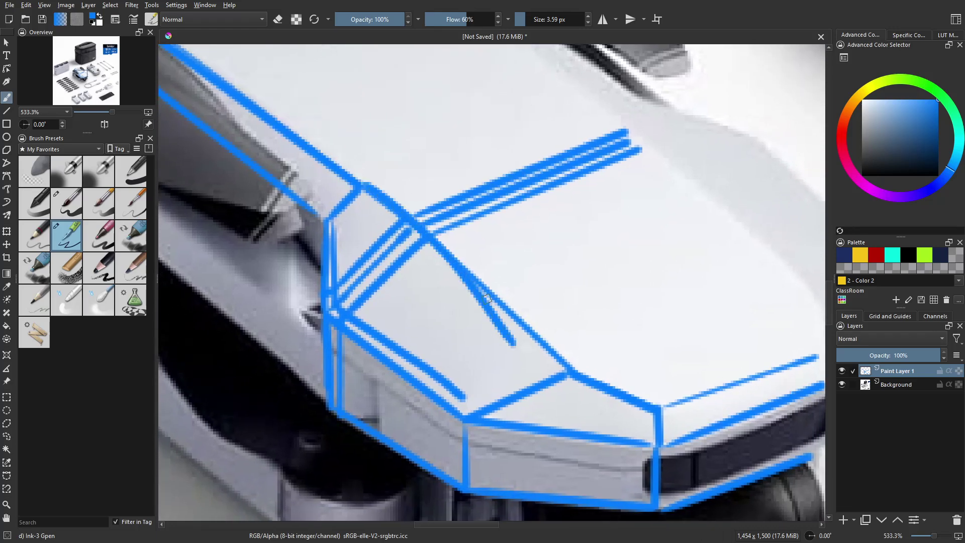
{"action": "key", "text": "ctrl+z"}
Step: Go over the front diagonal again and add four straight parallel lines across the top panel, two on each side of the group
{"action": "left_click_drag", "start_coordinate": [347, 307], "coordinate": [447, 228]}
{"action": "middle_click_drag", "start_coordinate": [450, 278], "coordinate": [406, 272]}
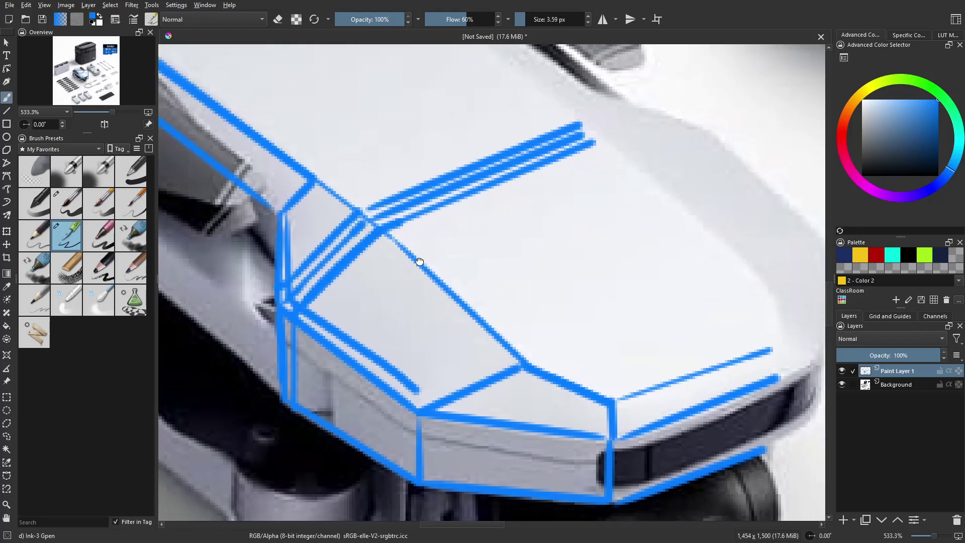
{"action": "key", "text": "v"}
{"action": "left_click_drag", "start_coordinate": [395, 243], "coordinate": [598, 163]}
{"action": "left_click_drag", "start_coordinate": [343, 195], "coordinate": [564, 117]}
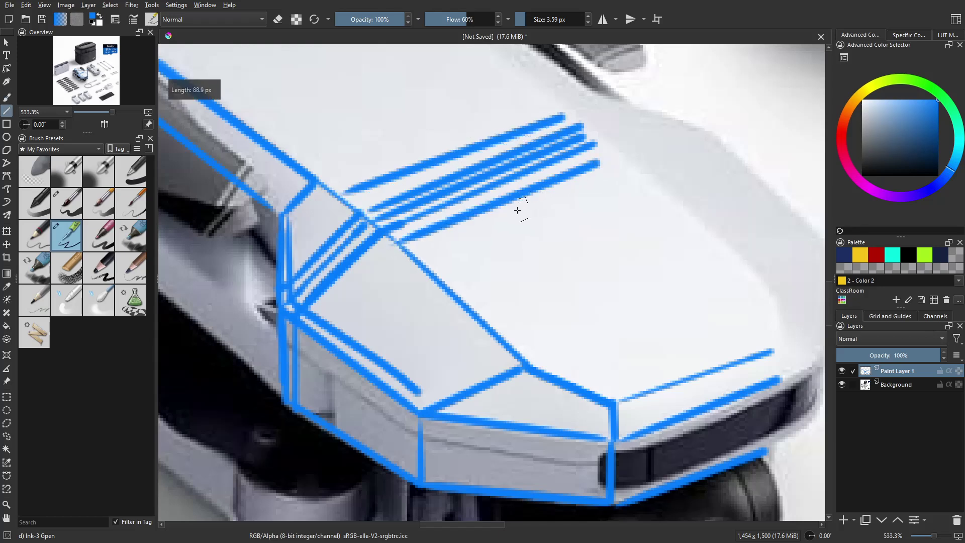
{"action": "mouse_move", "coordinate": [409, 261]}
{"action": "left_mouse_down"}
{"action": "mouse_move", "coordinate": [598, 189]}
{"action": "mouse_move", "coordinate": [591, 192]}
{"action": "left_mouse_up"}
{"action": "left_click_drag", "start_coordinate": [327, 182], "coordinate": [536, 112]}
Step: Draw two curved contour lines from the top panel edge down over the side to the lower edge
{"action": "key", "text": "b"}
{"action": "middle_click_drag", "start_coordinate": [454, 264], "coordinate": [513, 235]}
{"action": "left_click_drag", "start_coordinate": [489, 234], "coordinate": [456, 418]}
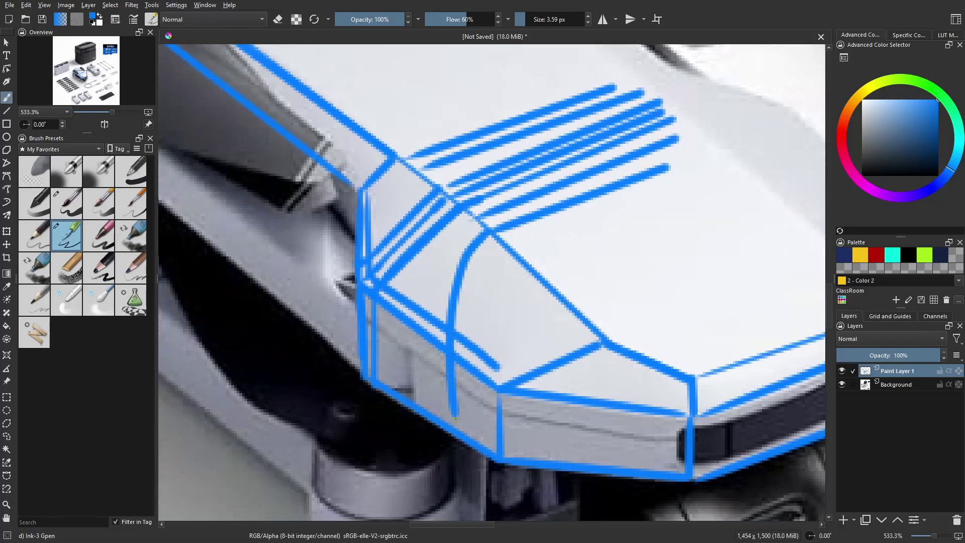
{"action": "mouse_move", "coordinate": [481, 222]}
{"action": "left_mouse_down"}
{"action": "mouse_move", "coordinate": [417, 322]}
{"action": "mouse_move", "coordinate": [425, 417]}
{"action": "left_mouse_up"}
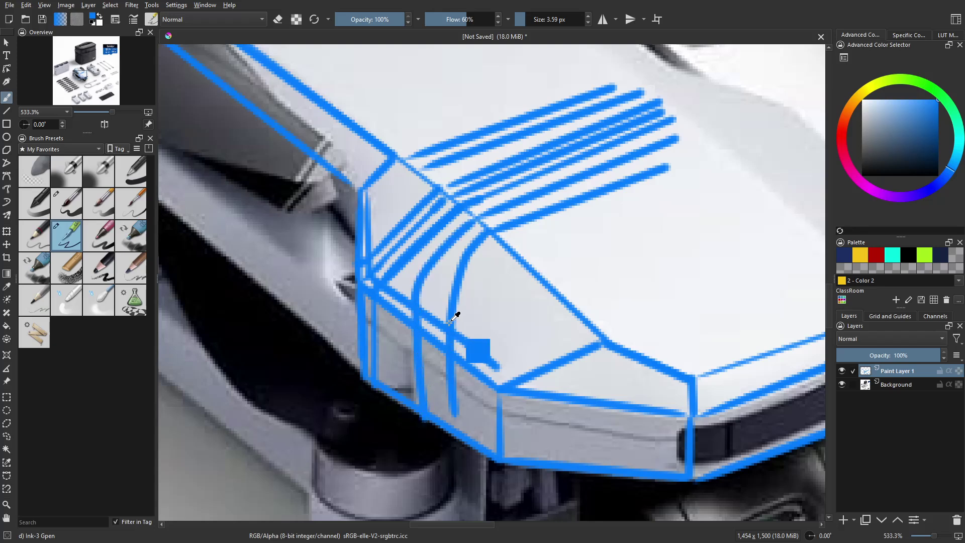
Step: Undo the curved contours, the straight top panel lines and the extra diagonals from the side notch
{"action": "key", "text": "ctrl+z"}
{"action": "key", "text": "ctrl+z"}
{"action": "key", "text": "ctrl+z"}
{"action": "key", "text": "ctrl+z"}
{"action": "key", "text": "ctrl+z"}
{"action": "key", "text": "ctrl+z"}
{"action": "key", "text": "ctrl+z"}
{"action": "key", "text": "ctrl+z"}
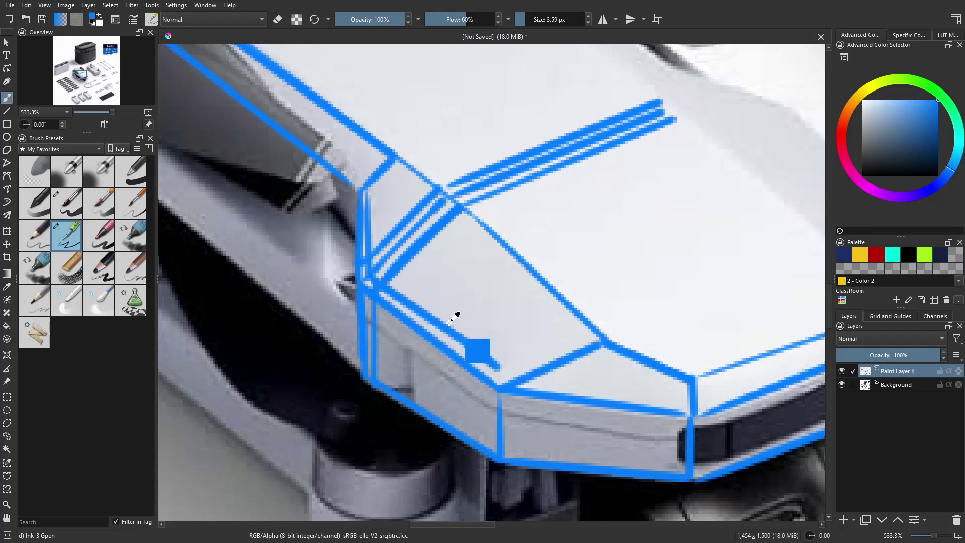
{"action": "key", "text": "ctrl+z"}
{"action": "key", "text": "ctrl+z"}
{"action": "key", "text": "ctrl+z"}
{"action": "key", "text": "ctrl+z"}
{"action": "key", "text": "ctrl+z"}
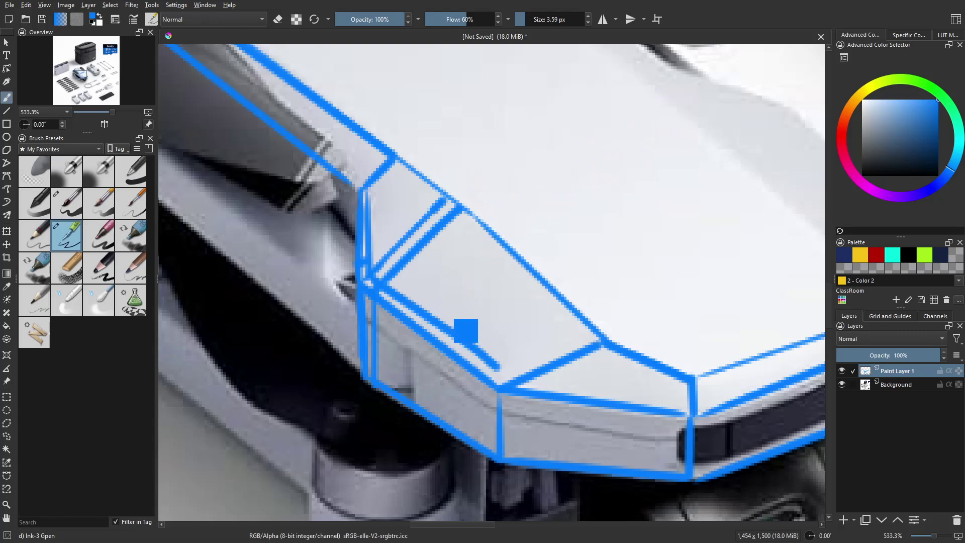
{"action": "key", "text": "ctrl+z"}
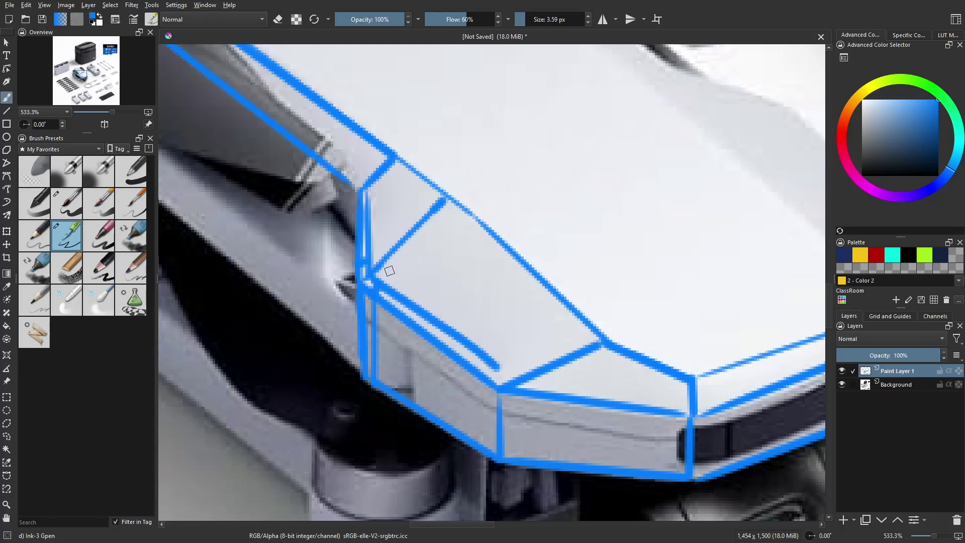
Step: Try freehand lines from the notch corner and along the side panel, and undo them
{"action": "mouse_move", "coordinate": [385, 277]}
{"action": "left_mouse_down"}
{"action": "mouse_move", "coordinate": [391, 260]}
{"action": "mouse_move", "coordinate": [377, 257]}
{"action": "left_mouse_up"}
{"action": "mouse_move", "coordinate": [378, 189]}
{"action": "left_mouse_down"}
{"action": "mouse_move", "coordinate": [394, 262]}
{"action": "mouse_move", "coordinate": [507, 341]}
{"action": "left_mouse_up"}
{"action": "key", "text": "ctrl+z"}
{"action": "key", "text": "ctrl+z"}
{"action": "key", "text": "ctrl+z"}
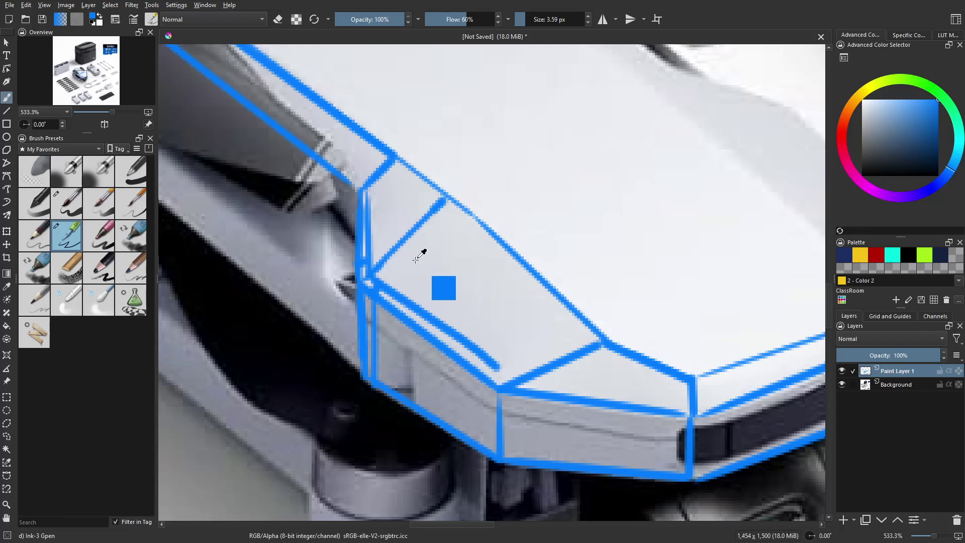
Step: Fan extra diagonals out from the side notch and continue all three across the top panel with straight lines
{"action": "middle_click_drag", "start_coordinate": [388, 256], "coordinate": [409, 260]}
{"action": "mouse_move", "coordinate": [390, 260]}
{"action": "left_mouse_down"}
{"action": "mouse_move", "coordinate": [437, 182]}
{"action": "mouse_move", "coordinate": [397, 267]}
{"action": "mouse_move", "coordinate": [506, 221]}
{"action": "mouse_move", "coordinate": [406, 285]}
{"action": "left_mouse_up"}
{"action": "middle_click_drag", "start_coordinate": [481, 200], "coordinate": [430, 233]}
{"action": "key", "text": "v"}
{"action": "left_click_drag", "start_coordinate": [417, 233], "coordinate": [618, 131]}
{"action": "left_click_drag", "start_coordinate": [463, 252], "coordinate": [653, 157]}
{"action": "left_click_drag", "start_coordinate": [377, 207], "coordinate": [576, 102]}
{"action": "key", "text": "b"}
{"action": "mouse_move", "coordinate": [525, 281]}
{"action": "middle_mouse_down"}
{"action": "mouse_move", "coordinate": [517, 281]}
{"action": "mouse_move", "coordinate": [523, 295]}
{"action": "mouse_move", "coordinate": [484, 267]}
{"action": "mouse_move", "coordinate": [502, 282]}
{"action": "middle_mouse_up"}
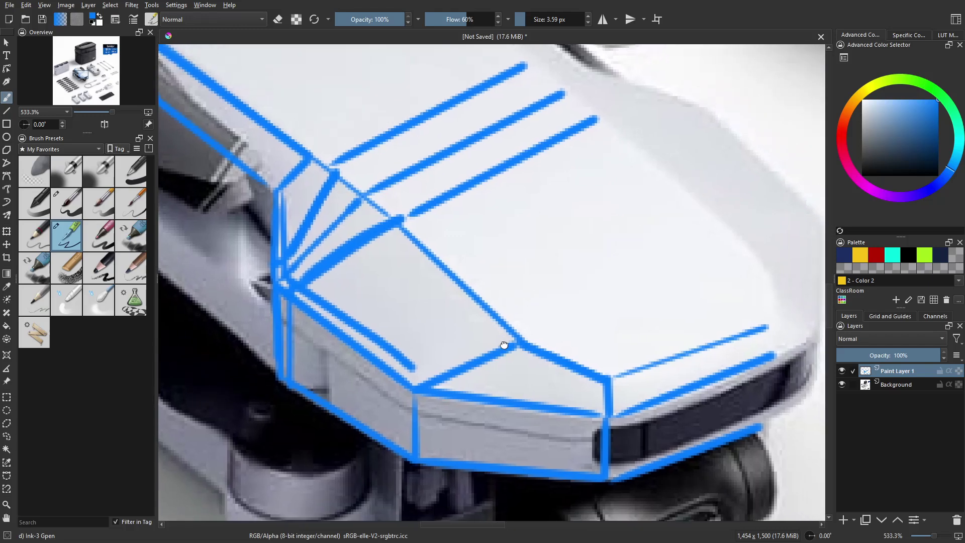
Step: Undo the fanned diagonals, their top panel lines and the parallel line above the sloping side edge
{"action": "middle_click_drag", "start_coordinate": [502, 344], "coordinate": [382, 301]}
{"action": "key", "text": "ctrl+z"}
{"action": "key", "text": "ctrl+z"}
{"action": "key", "text": "ctrl+z"}
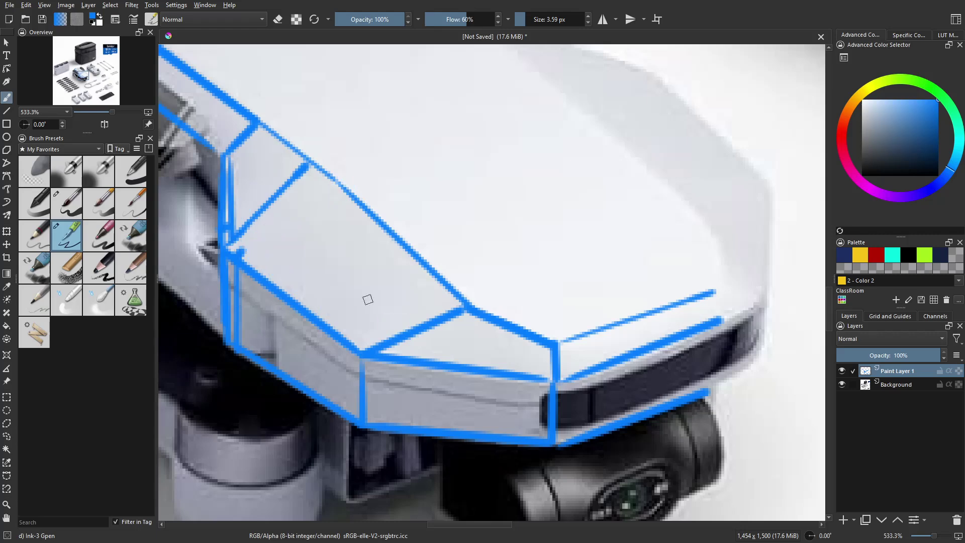
Step: Undo the remaining inner parallel lines beside the vertical edges above and below the side notch
{"action": "key", "text": "ctrl+z"}
{"action": "key", "text": "ctrl+z"}
{"action": "key", "text": "ctrl+z"}
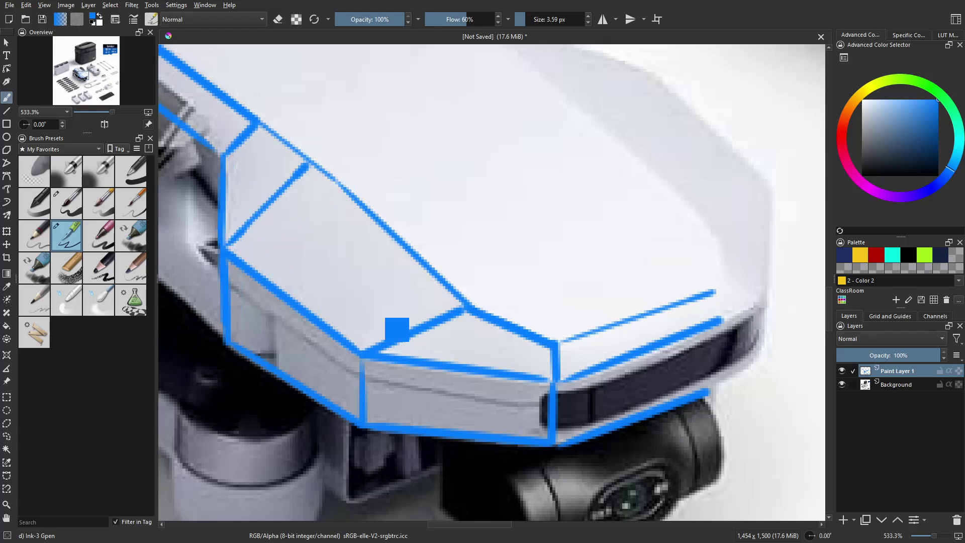
{"action": "key", "text": "ctrl+z"}
Step: Trace the stepped cutout below the side notch, from the vertical edge down to the shell's lower edge
{"action": "middle_click_drag", "start_coordinate": [381, 298], "coordinate": [484, 345]}
{"action": "scroll", "coordinate": [432, 358], "scroll_direction": "down", "scroll_amount": 1}
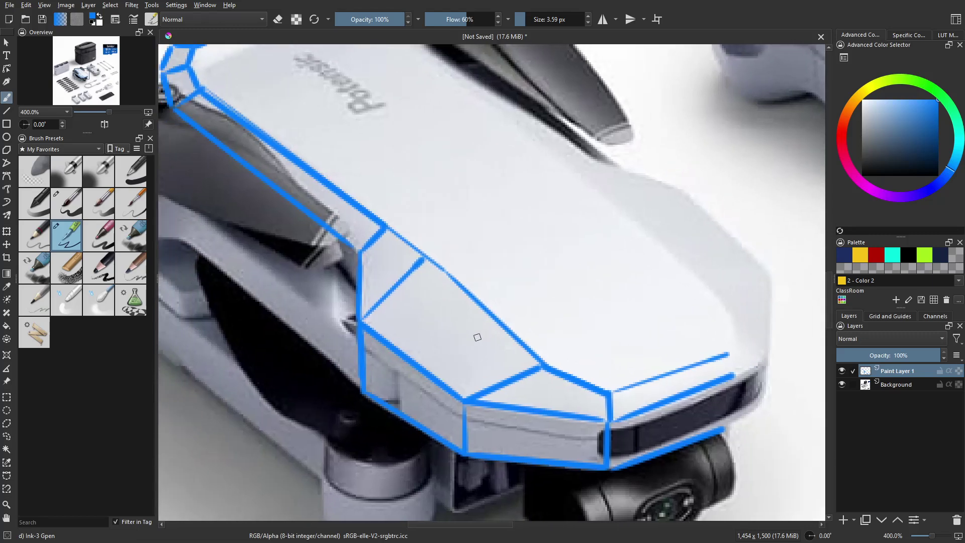
{"action": "middle_click_drag", "start_coordinate": [366, 403], "coordinate": [512, 317]}
{"action": "scroll", "coordinate": [510, 318], "scroll_direction": "up", "scroll_amount": 1}
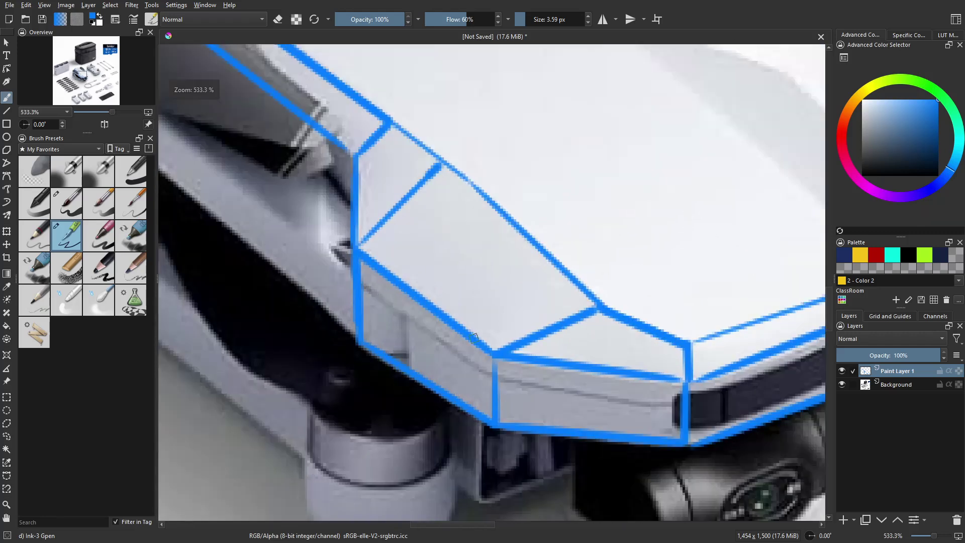
{"action": "mouse_move", "coordinate": [362, 282]}
{"action": "left_mouse_down"}
{"action": "mouse_move", "coordinate": [404, 310]}
{"action": "mouse_move", "coordinate": [411, 366]}
{"action": "left_mouse_up"}
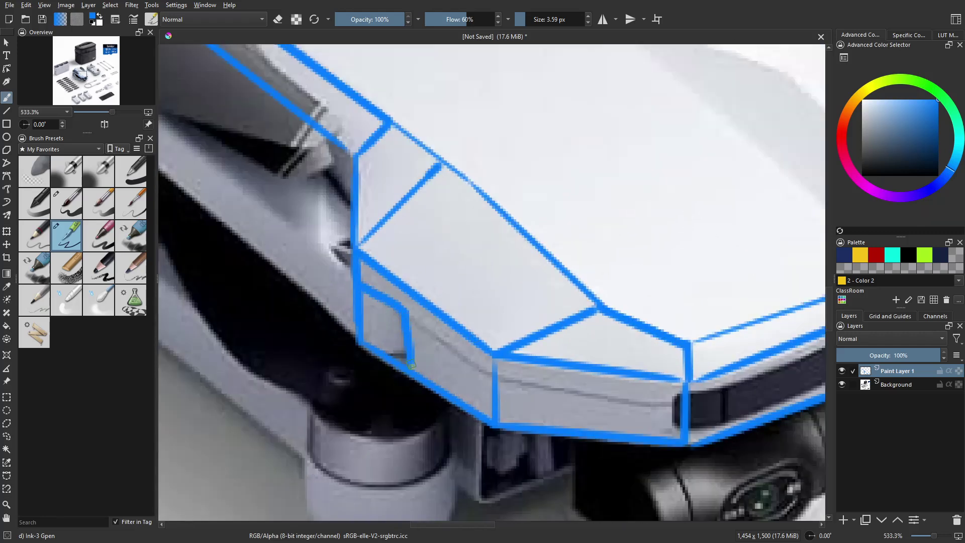
{"action": "key", "text": "ctrl+z"}
{"action": "mouse_move", "coordinate": [363, 289]}
{"action": "left_mouse_down"}
{"action": "mouse_move", "coordinate": [409, 353]}
{"action": "mouse_move", "coordinate": [358, 326]}
{"action": "mouse_move", "coordinate": [361, 308]}
{"action": "left_mouse_up"}
Step: Erase the old vertical and lower edge segments outside the stepped cutout
{"action": "key", "text": "e"}
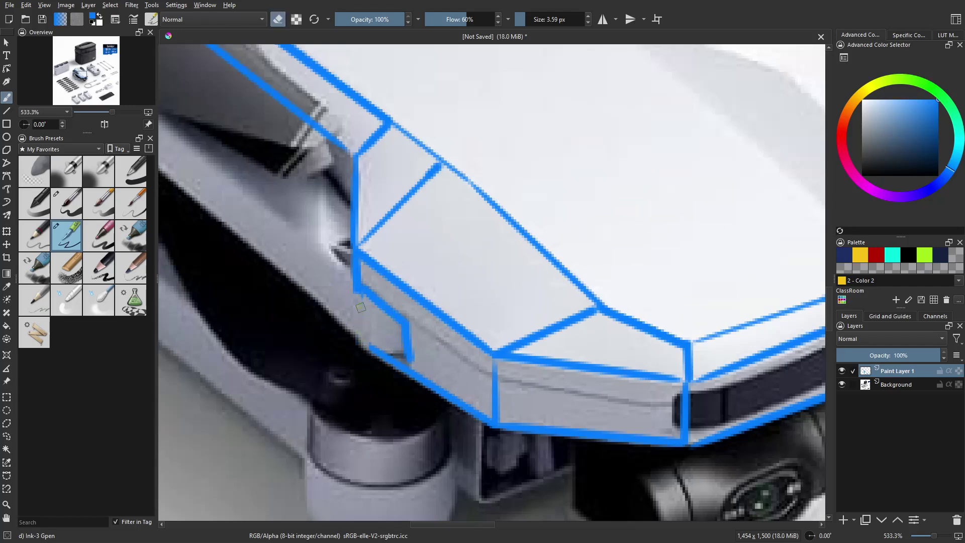
{"action": "left_click_drag", "start_coordinate": [382, 352], "coordinate": [372, 347]}
{"action": "middle_click_drag", "start_coordinate": [515, 319], "coordinate": [473, 323], "text": "shift"}
{"action": "key", "text": "5"}
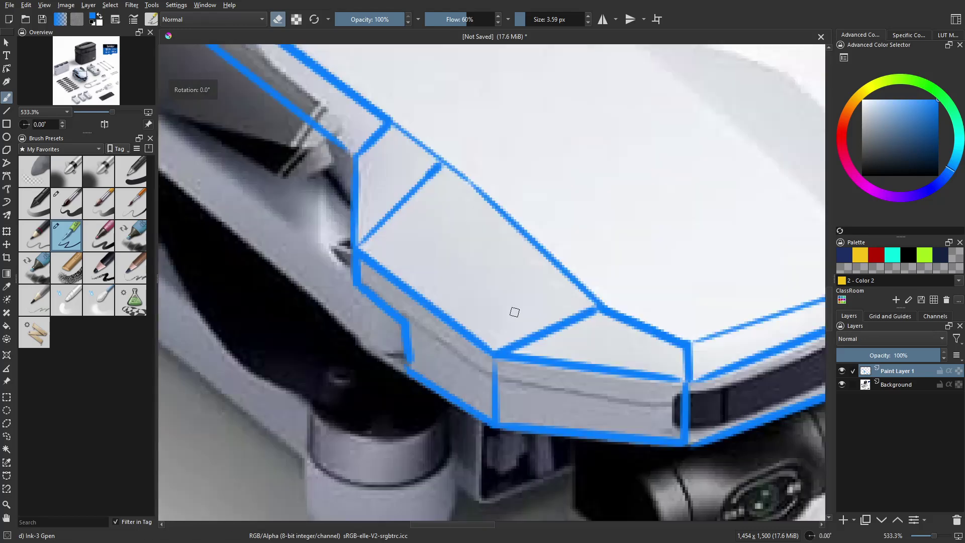
{"action": "middle_click_drag", "start_coordinate": [523, 299], "coordinate": [507, 308], "text": "shift"}
{"action": "key", "text": "5"}
Step: Switch the brush from erasing back to painting for work on the remote controller's rounded corner above its side notch
{"action": "scroll", "coordinate": [547, 264], "scroll_direction": "down", "scroll_amount": 3}
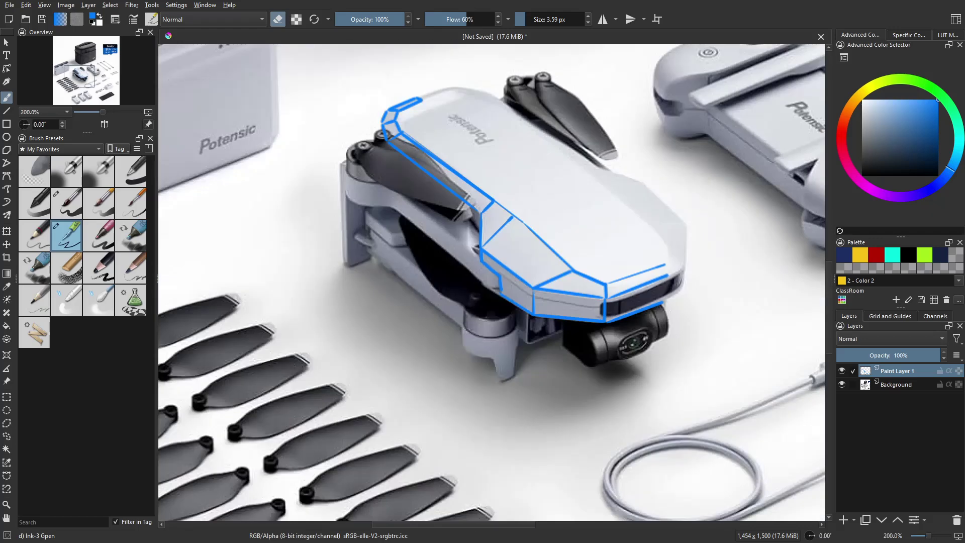
{"action": "middle_click_drag", "start_coordinate": [595, 201], "coordinate": [404, 261]}
{"action": "scroll", "coordinate": [644, 308], "scroll_direction": "up", "scroll_amount": 6}
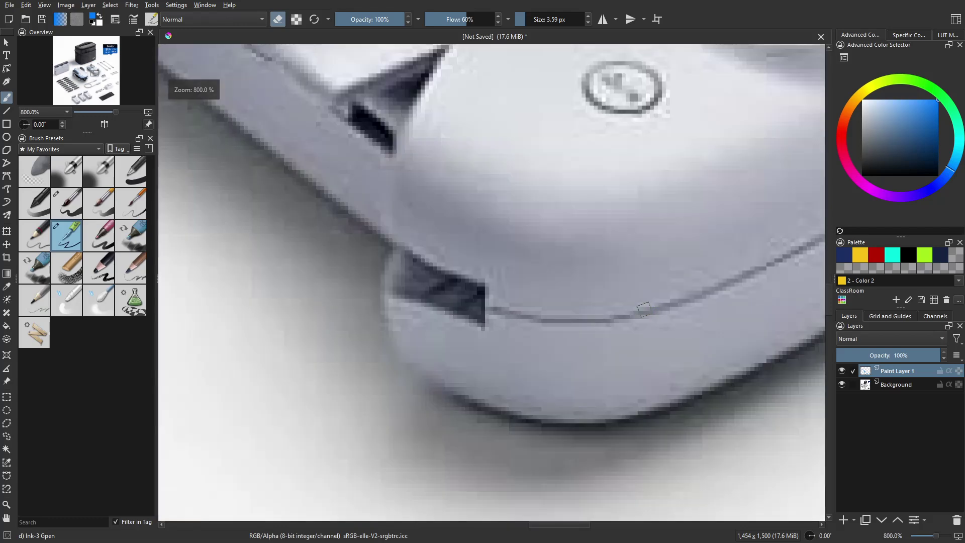
{"action": "middle_click_drag", "start_coordinate": [644, 309], "coordinate": [622, 314]}
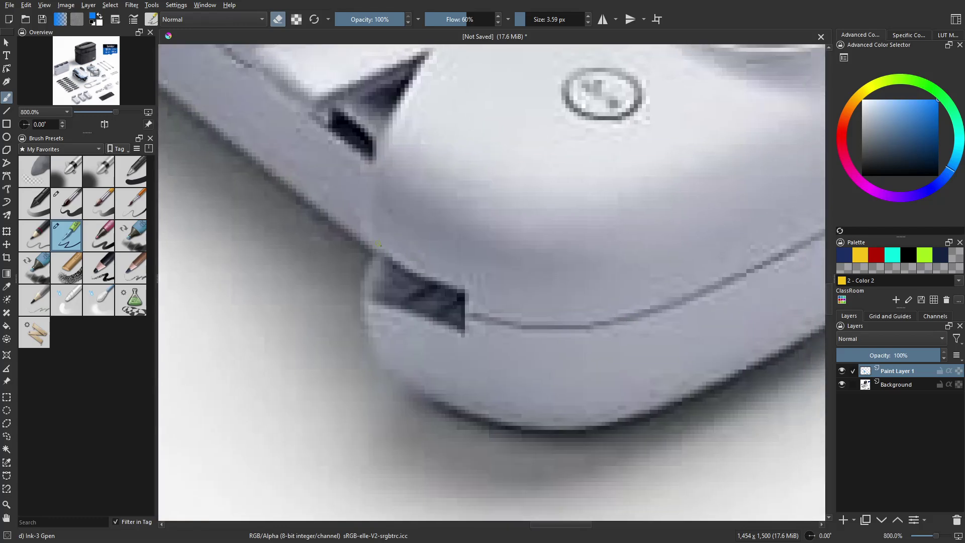
{"action": "key", "text": "e"}
Step: Try to trace the curved edge along the controller's side notch and the vertical at the notch's inner end
{"action": "left_click_drag", "start_coordinate": [376, 240], "coordinate": [444, 274]}
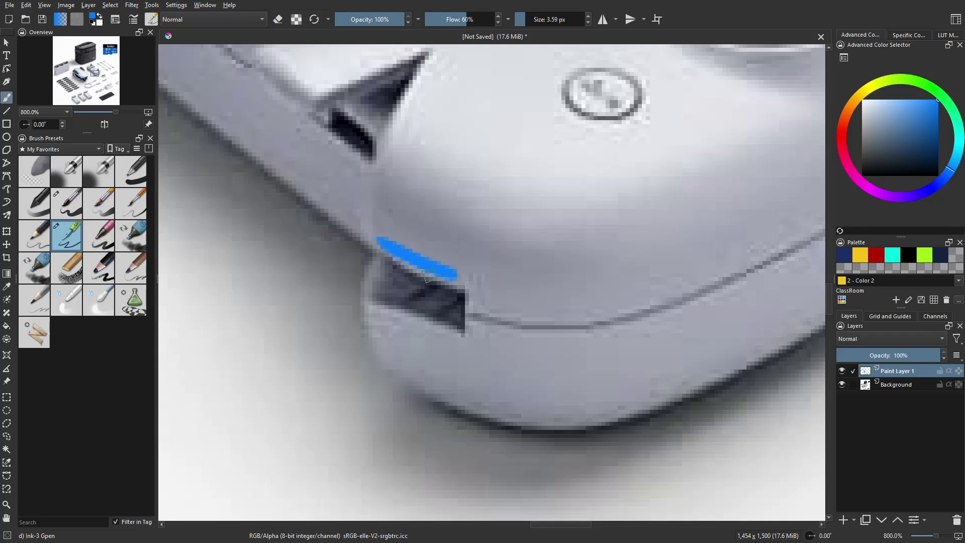
{"action": "key", "text": "ctrl+z"}
{"action": "mouse_move", "coordinate": [386, 250]}
{"action": "left_mouse_down"}
{"action": "mouse_move", "coordinate": [409, 270]}
{"action": "mouse_move", "coordinate": [613, 297]}
{"action": "left_mouse_up"}
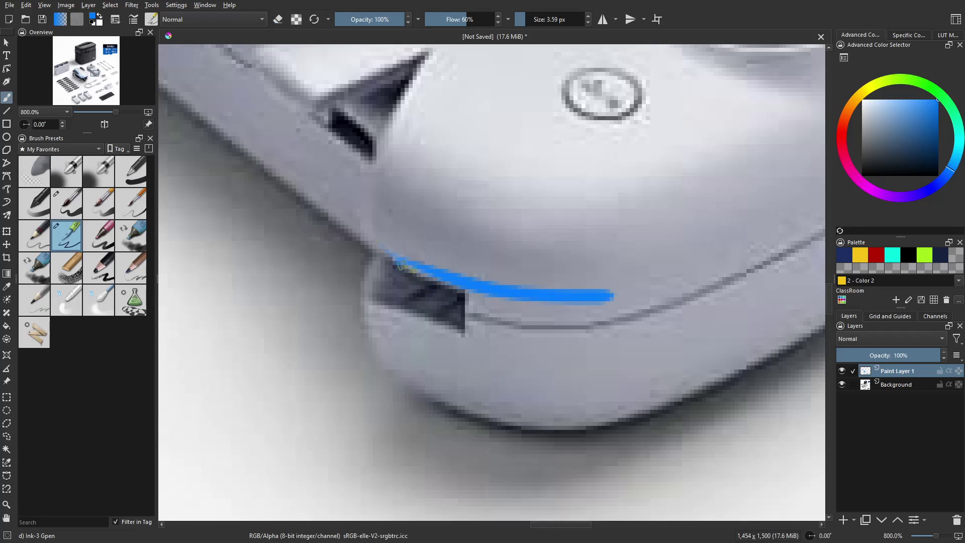
{"action": "left_click_drag", "start_coordinate": [401, 266], "coordinate": [467, 311]}
{"action": "mouse_move", "coordinate": [480, 280]}
{"action": "middle_mouse_down"}
{"action": "mouse_move", "coordinate": [487, 301]}
{"action": "mouse_move", "coordinate": [474, 316]}
{"action": "mouse_move", "coordinate": [473, 293]}
{"action": "middle_mouse_up"}
{"action": "key", "text": "ctrl+z"}
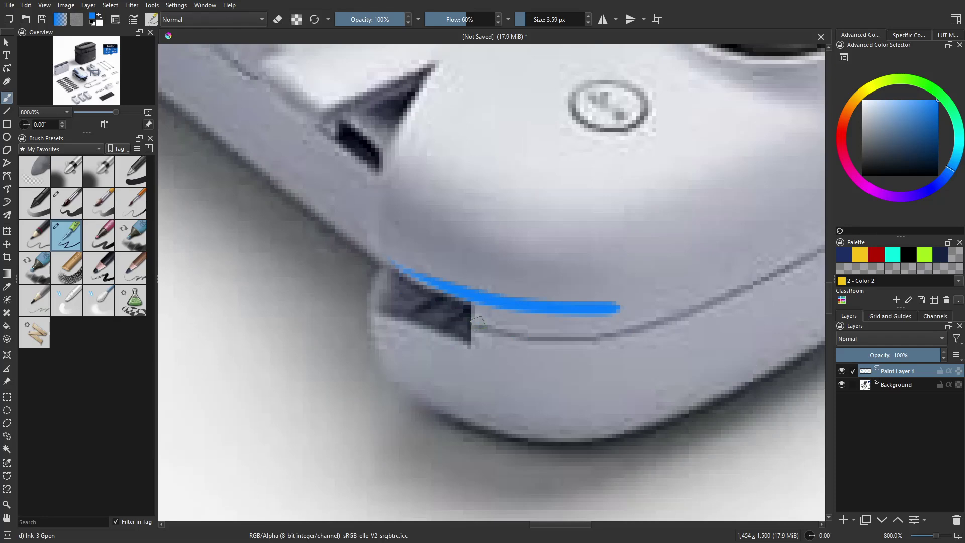
{"action": "key", "text": "ctrl+z"}
{"action": "left_click_drag", "start_coordinate": [471, 320], "coordinate": [472, 252]}
{"action": "key", "text": "ctrl+z"}
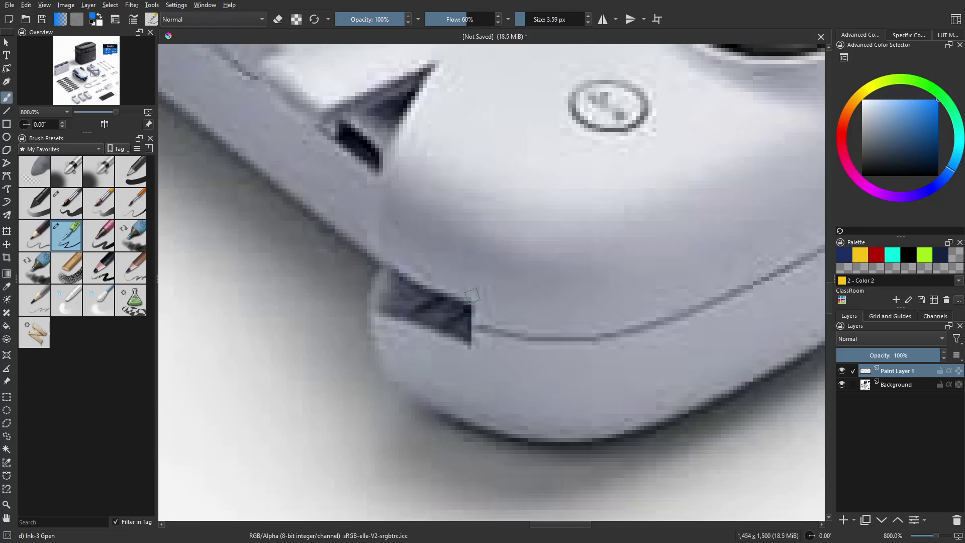
Step: Reduce the brush size to 2.38 px and mark the upper inner corner of the side notch with short strokes
{"action": "scroll", "coordinate": [472, 292], "scroll_direction": "up", "scroll_amount": 2}
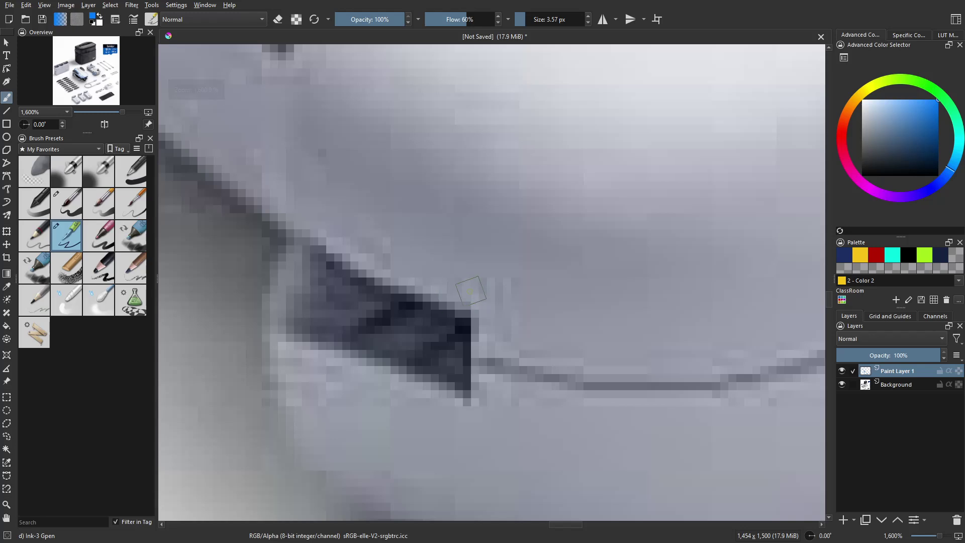
{"action": "mouse_move", "coordinate": [470, 290]}
{"action": "left_mouse_down", "text": "shift"}
{"action": "mouse_move", "coordinate": [463, 300]}
{"action": "mouse_move", "coordinate": [485, 292]}
{"action": "mouse_move", "coordinate": [448, 290]}
{"action": "left_mouse_up", "text": "shift"}
{"action": "left_click_drag", "start_coordinate": [476, 335], "coordinate": [486, 334]}
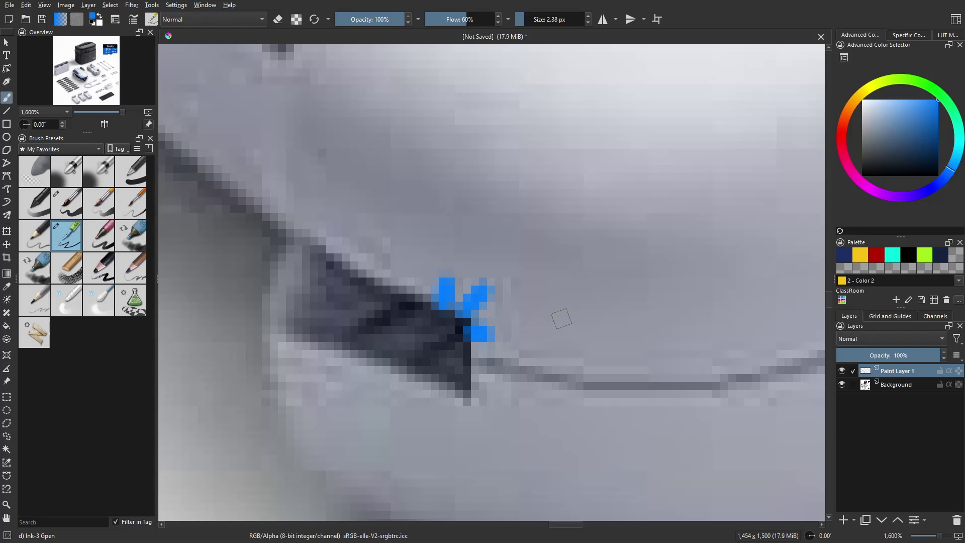
Step: Hatch the controller's rounded corner with a row of short upright contour lines and join their upper ends
{"action": "scroll", "coordinate": [490, 332], "scroll_direction": "down", "scroll_amount": 3}
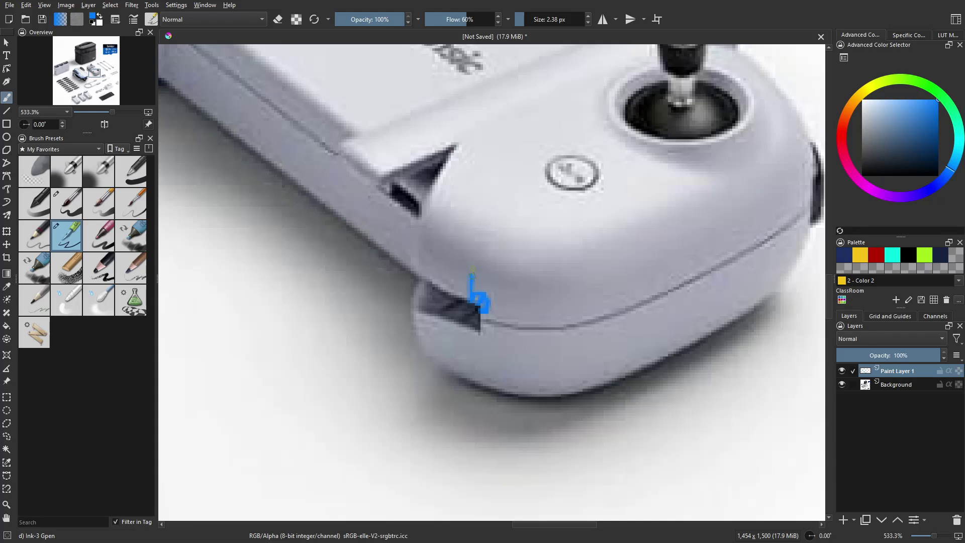
{"action": "mouse_move", "coordinate": [477, 299]}
{"action": "left_mouse_down"}
{"action": "mouse_move", "coordinate": [483, 226]}
{"action": "mouse_move", "coordinate": [489, 268]}
{"action": "mouse_move", "coordinate": [497, 232]}
{"action": "mouse_move", "coordinate": [506, 327]}
{"action": "mouse_move", "coordinate": [513, 250]}
{"action": "mouse_move", "coordinate": [532, 327]}
{"action": "left_mouse_up"}
{"action": "left_click_drag", "start_coordinate": [549, 246], "coordinate": [562, 336]}
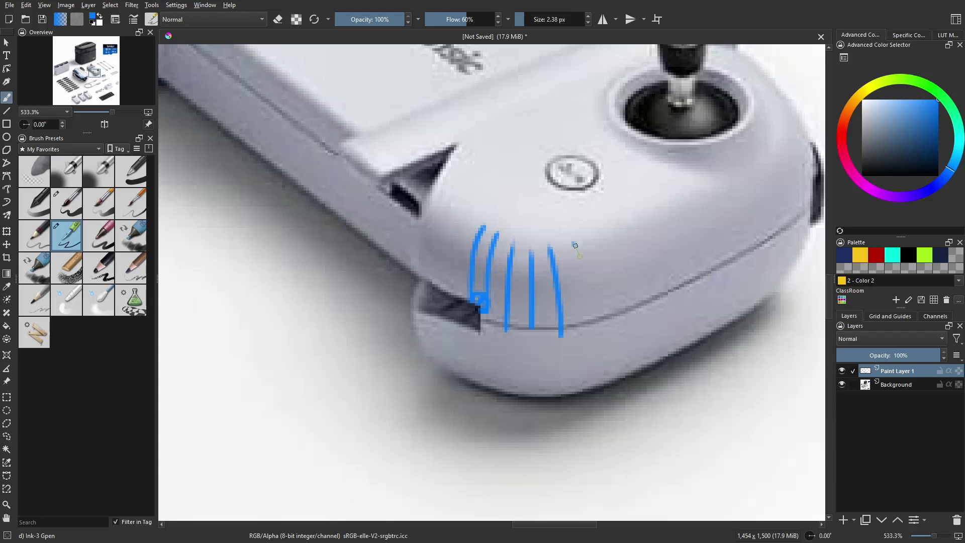
{"action": "mouse_move", "coordinate": [575, 245]}
{"action": "left_mouse_down"}
{"action": "mouse_move", "coordinate": [592, 335]}
{"action": "mouse_move", "coordinate": [613, 309]}
{"action": "left_mouse_up"}
{"action": "left_click_drag", "start_coordinate": [465, 220], "coordinate": [451, 297]}
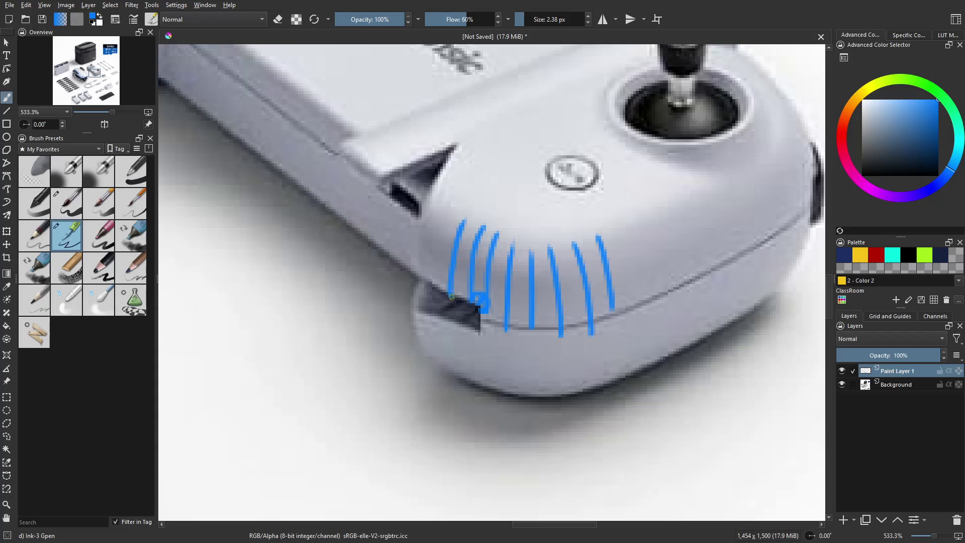
{"action": "left_click_drag", "start_coordinate": [441, 217], "coordinate": [431, 282]}
{"action": "middle_click_drag", "start_coordinate": [465, 221], "coordinate": [464, 271]}
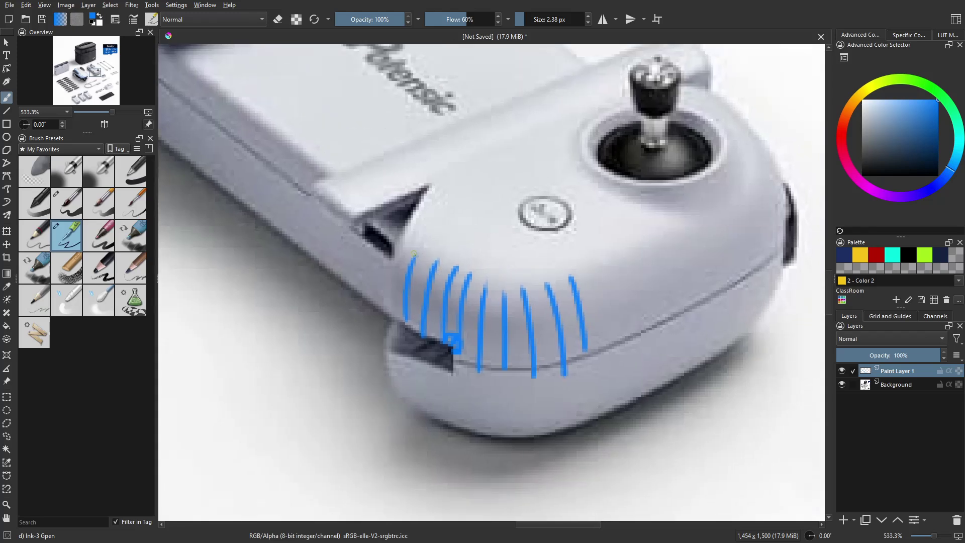
{"action": "left_click_drag", "start_coordinate": [414, 254], "coordinate": [579, 274]}
Step: Undo the contour hatching on the rounded corner and the marks at the side notch
{"action": "key", "text": "ctrl+z"}
{"action": "key", "text": "ctrl+z"}
{"action": "key", "text": "ctrl+z"}
{"action": "key", "text": "ctrl+z"}
{"action": "key", "text": "ctrl+z"}
{"action": "key", "text": "ctrl+z"}
{"action": "key", "text": "ctrl+z"}
{"action": "key", "text": "ctrl+z"}
{"action": "key", "text": "ctrl+z"}
{"action": "key", "text": "ctrl+z"}
{"action": "key", "text": "ctrl+z"}
{"action": "key", "text": "ctrl+z"}
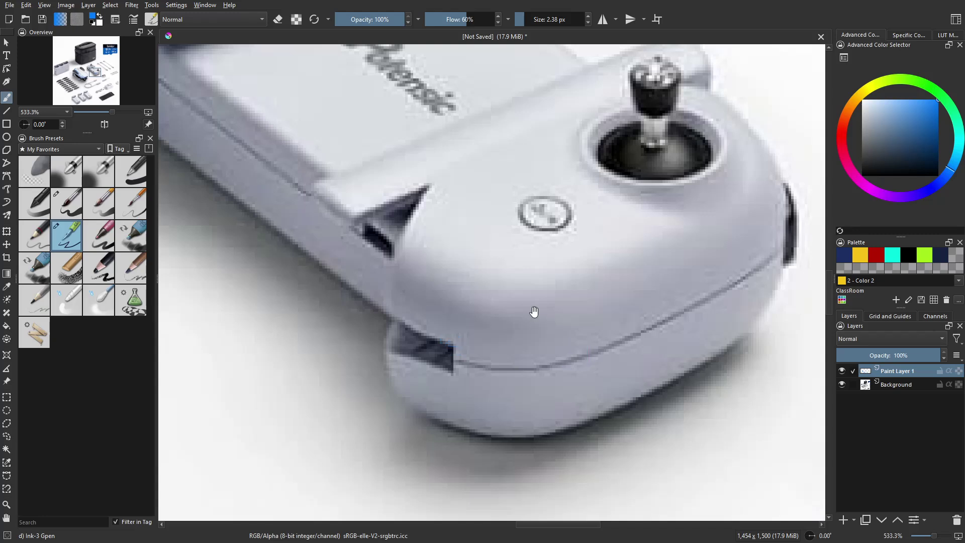
Step: Draw two curved contours from the notch over the corner onto the top face, plus one crossing line down the front side
{"action": "middle_click_drag", "start_coordinate": [534, 312], "coordinate": [539, 295]}
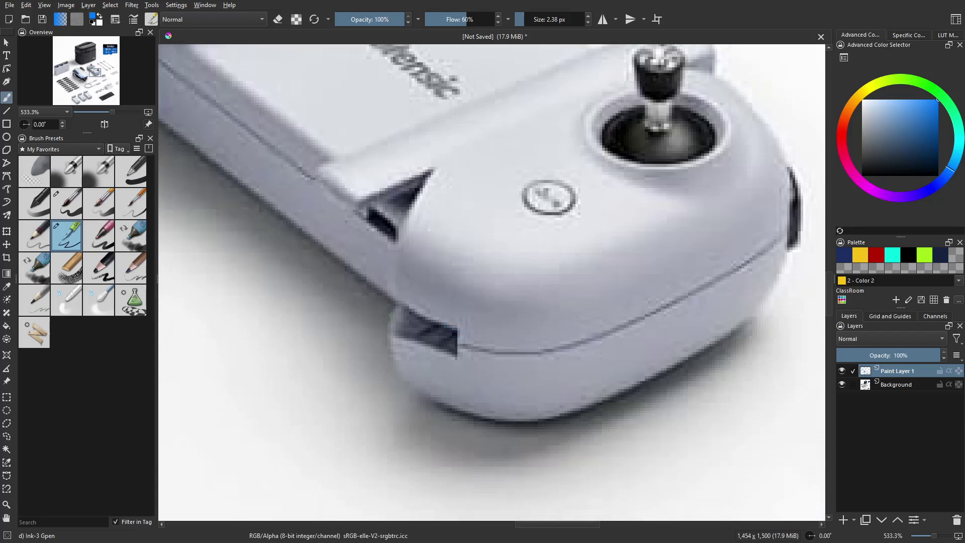
{"action": "mouse_move", "coordinate": [393, 309]}
{"action": "left_mouse_down"}
{"action": "mouse_move", "coordinate": [409, 227]}
{"action": "mouse_move", "coordinate": [447, 166]}
{"action": "left_mouse_up"}
{"action": "scroll", "coordinate": [607, 213], "scroll_direction": "right", "scroll_amount": 2}
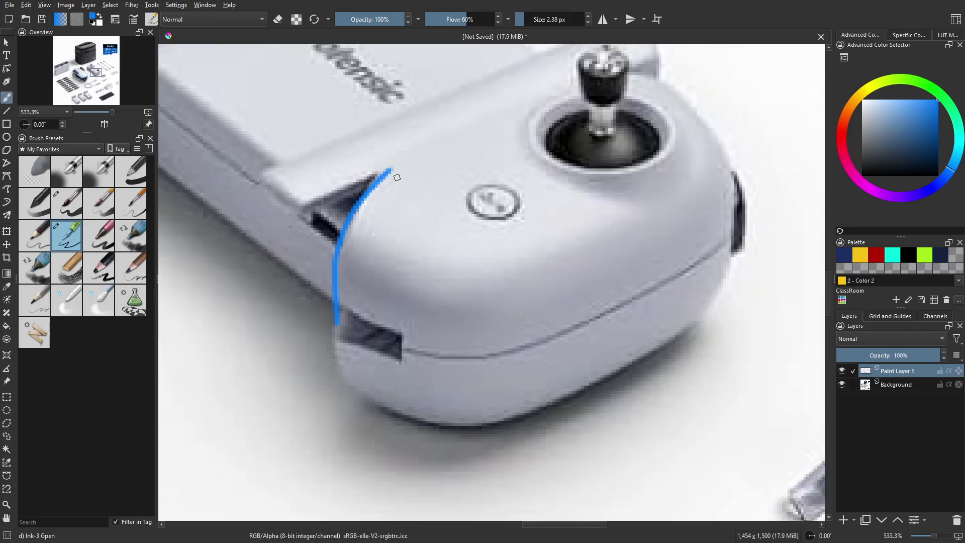
{"action": "mouse_move", "coordinate": [397, 178]}
{"action": "left_mouse_down"}
{"action": "mouse_move", "coordinate": [478, 243]}
{"action": "mouse_move", "coordinate": [518, 328]}
{"action": "left_mouse_up"}
{"action": "key", "text": "ctrl+z"}
{"action": "mouse_move", "coordinate": [400, 174]}
{"action": "left_mouse_down"}
{"action": "mouse_move", "coordinate": [525, 248]}
{"action": "mouse_move", "coordinate": [535, 337]}
{"action": "left_mouse_up"}
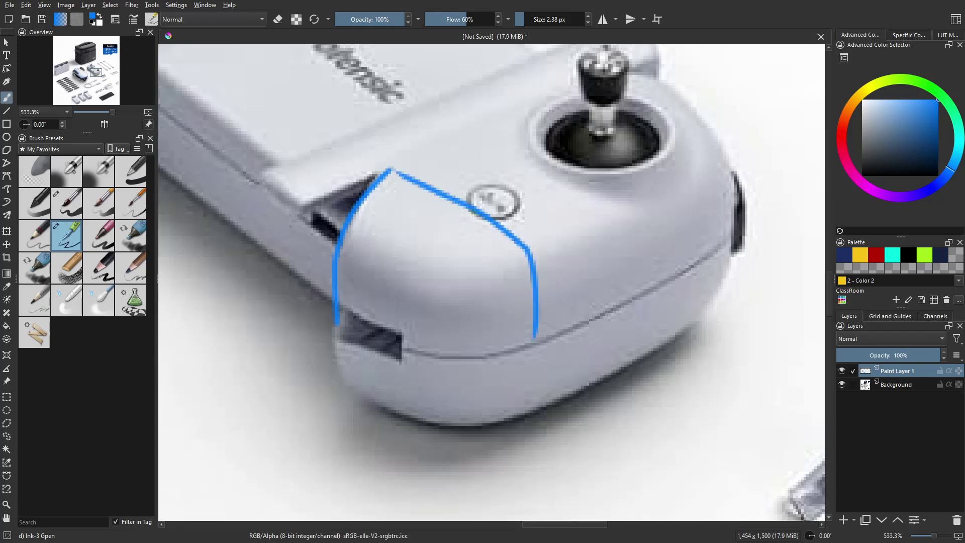
{"action": "mouse_move", "coordinate": [472, 213]}
{"action": "left_mouse_down"}
{"action": "mouse_move", "coordinate": [400, 279]}
{"action": "mouse_move", "coordinate": [388, 356]}
{"action": "left_mouse_up"}
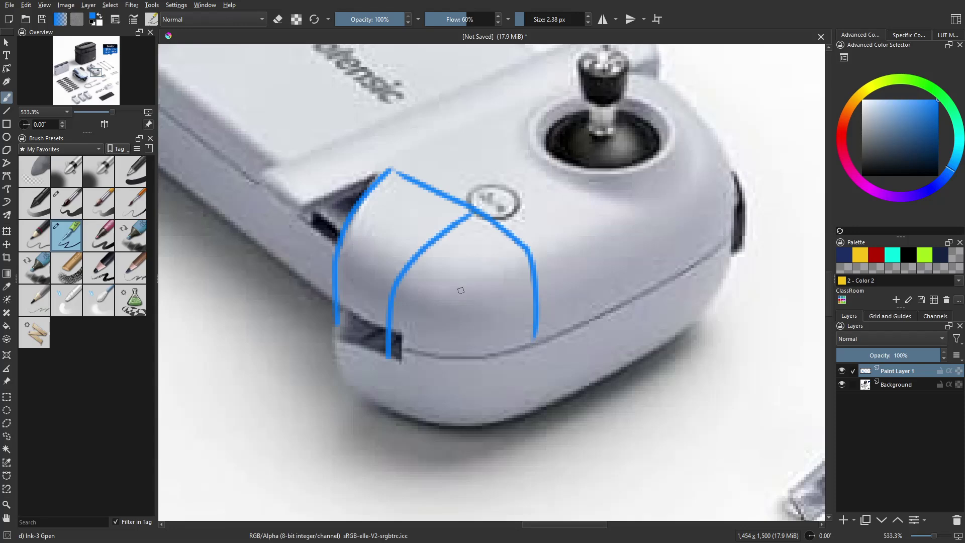
Step: Draw the bend line around the rounded corner and extend the two curved contours along the top face toward the joystick
{"action": "mouse_move", "coordinate": [333, 263]}
{"action": "left_mouse_down"}
{"action": "mouse_move", "coordinate": [453, 308]}
{"action": "mouse_move", "coordinate": [699, 201]}
{"action": "left_mouse_up"}
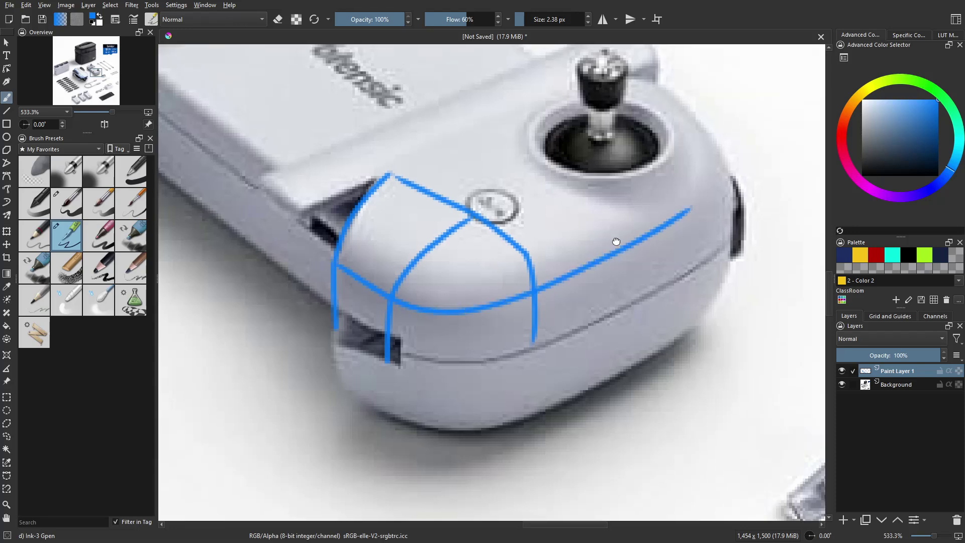
{"action": "middle_click_drag", "start_coordinate": [565, 238], "coordinate": [545, 268]}
{"action": "left_click_drag", "start_coordinate": [376, 202], "coordinate": [509, 134]}
{"action": "left_click_drag", "start_coordinate": [454, 246], "coordinate": [533, 199]}
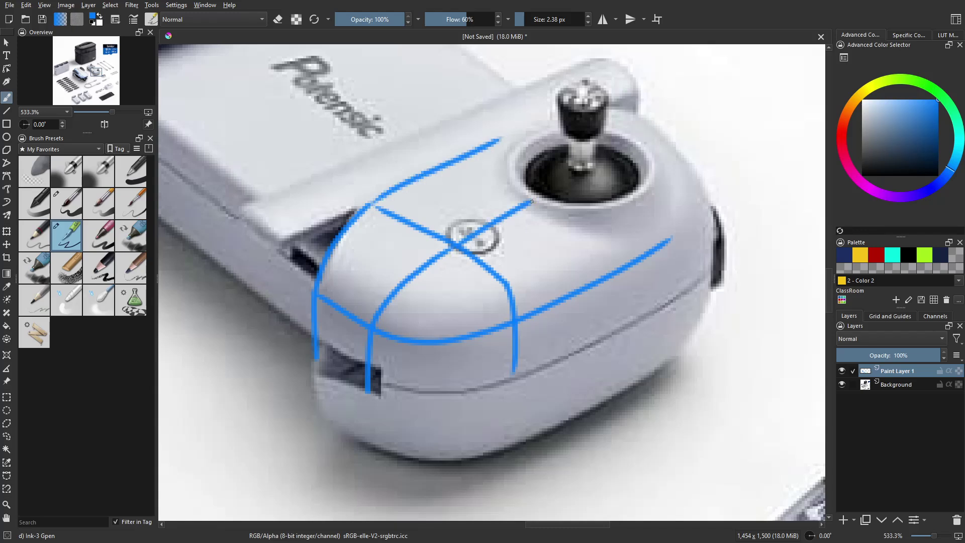
Step: Try to trace the near side of the joystick's rim between the top-face contours
{"action": "middle_click_drag", "start_coordinate": [546, 203], "coordinate": [518, 240]}
{"action": "mouse_move", "coordinate": [491, 235]}
{"action": "left_mouse_down"}
{"action": "mouse_move", "coordinate": [476, 182]}
{"action": "mouse_move", "coordinate": [486, 172]}
{"action": "left_mouse_up"}
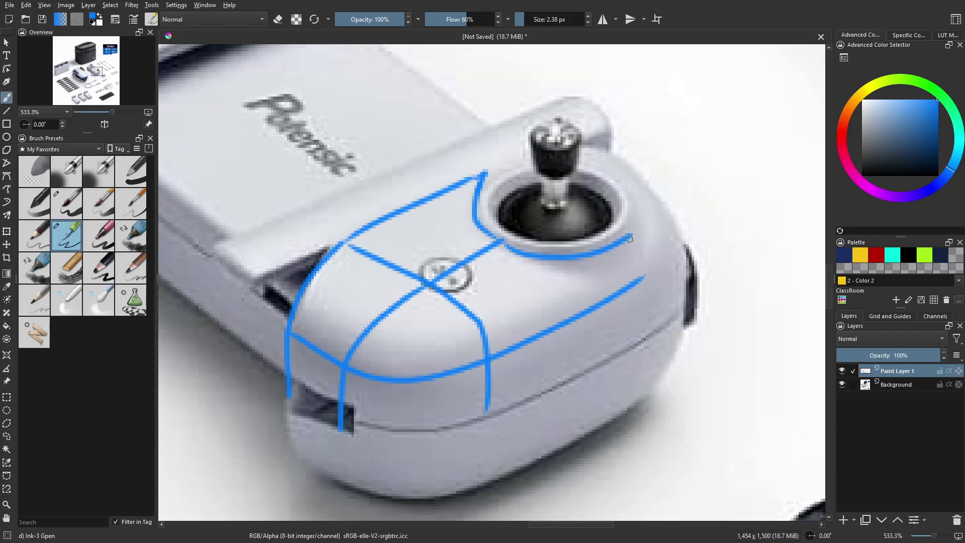
{"action": "key", "text": "ctrl+z"}
{"action": "key", "text": "ctrl+z"}
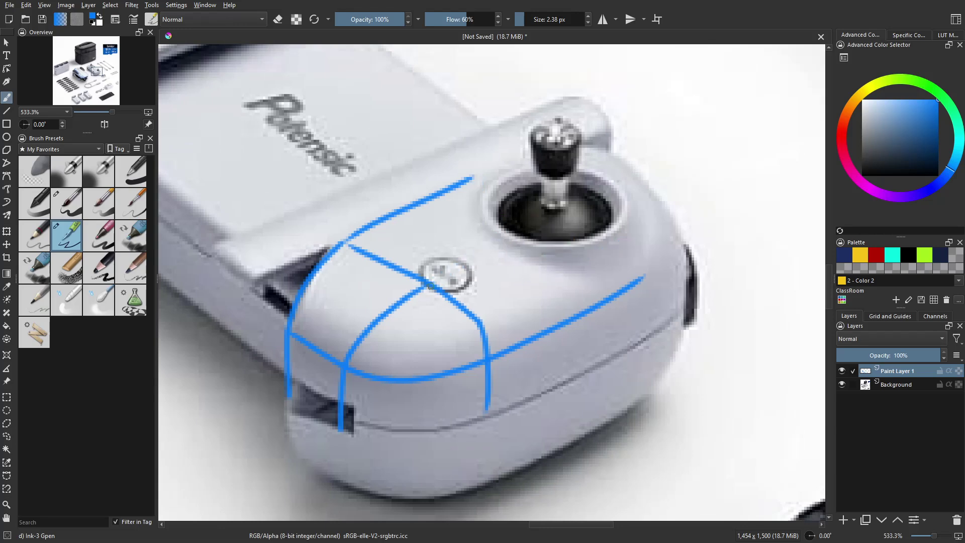
Step: Carry the top contours past the joystick, round off the controller's far end, and trace the front seam back to the crossing line
{"action": "left_click_drag", "start_coordinate": [431, 279], "coordinate": [624, 172]}
{"action": "mouse_move", "coordinate": [471, 177]}
{"action": "left_mouse_down"}
{"action": "mouse_move", "coordinate": [552, 140]}
{"action": "mouse_move", "coordinate": [625, 169]}
{"action": "mouse_move", "coordinate": [640, 193]}
{"action": "mouse_move", "coordinate": [642, 278]}
{"action": "left_mouse_up"}
{"action": "left_click_drag", "start_coordinate": [666, 213], "coordinate": [670, 310]}
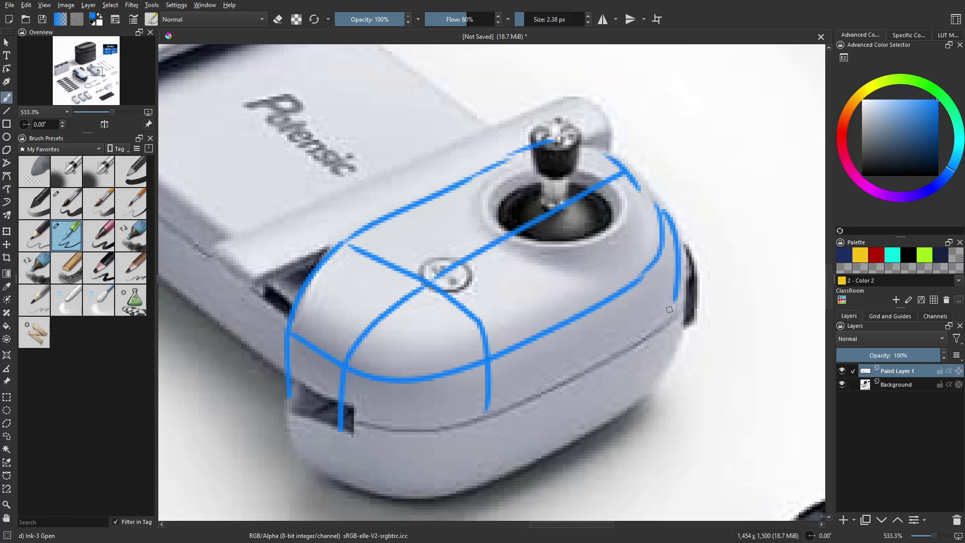
{"action": "mouse_move", "coordinate": [492, 407]}
{"action": "left_mouse_down"}
{"action": "mouse_move", "coordinate": [648, 330]}
{"action": "mouse_move", "coordinate": [676, 301]}
{"action": "left_mouse_up"}
Step: Try to draw an ellipse around the joystick's rim
{"action": "mouse_move", "coordinate": [388, 412]}
{"action": "left_mouse_down"}
{"action": "mouse_move", "coordinate": [468, 381]}
{"action": "mouse_move", "coordinate": [451, 385]}
{"action": "mouse_move", "coordinate": [426, 420]}
{"action": "left_mouse_up"}
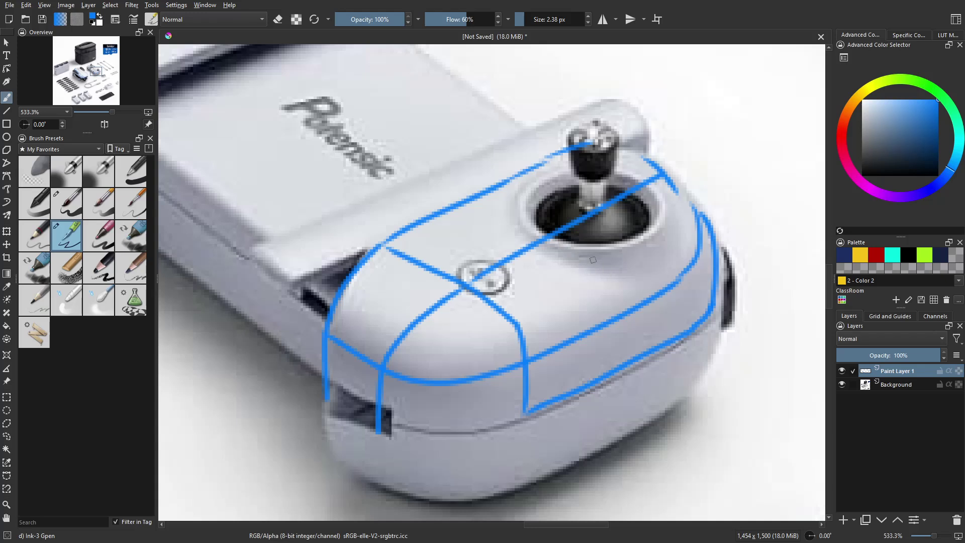
{"action": "mouse_move", "coordinate": [521, 220]}
{"action": "left_mouse_down"}
{"action": "mouse_move", "coordinate": [650, 225]}
{"action": "mouse_move", "coordinate": [518, 219]}
{"action": "left_mouse_up"}
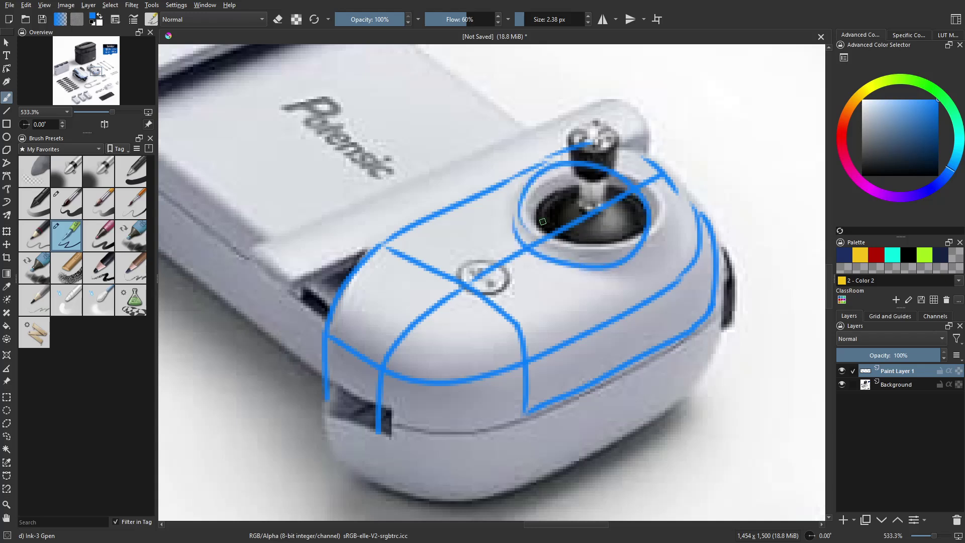
{"action": "key", "text": "ctrl+z"}
Step: Trace the lower seam from the side notch around the rounded corner to the crossing line on the front side
{"action": "middle_click_drag", "start_coordinate": [407, 414], "coordinate": [455, 354]}
{"action": "mouse_move", "coordinate": [380, 332]}
{"action": "left_mouse_down"}
{"action": "mouse_move", "coordinate": [470, 374]}
{"action": "mouse_move", "coordinate": [565, 358]}
{"action": "left_mouse_up"}
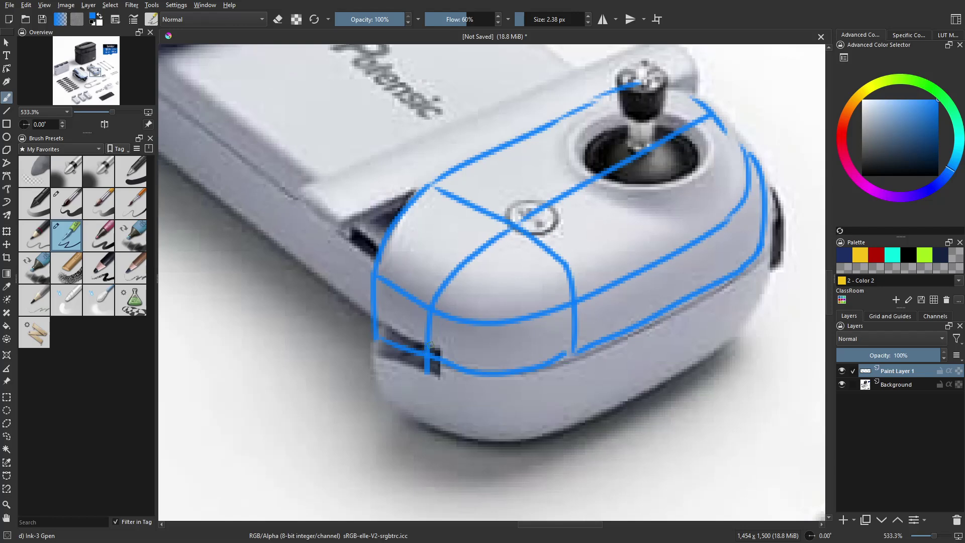